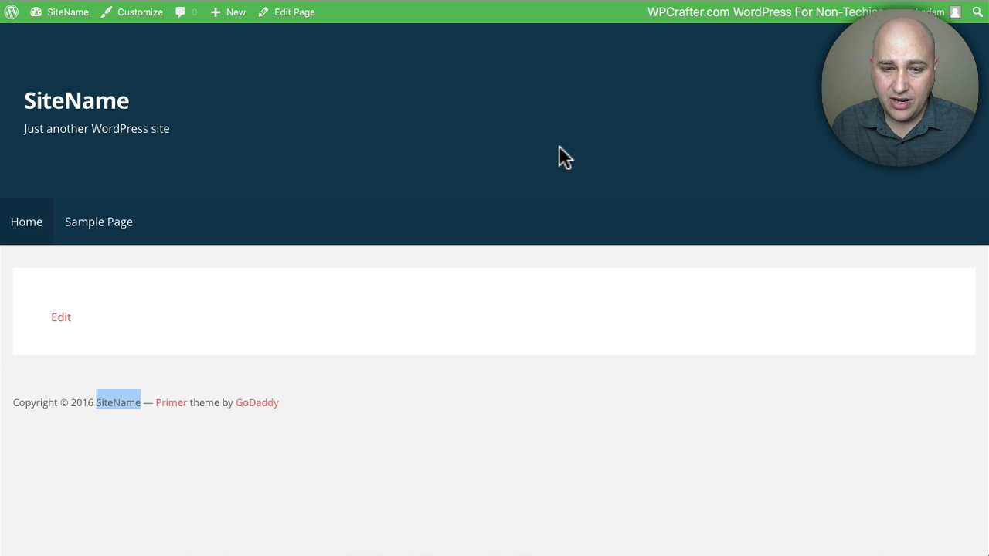
left_click(380, 384)
left_click_drag(14, 400, 302, 402)
left_click(302, 400)
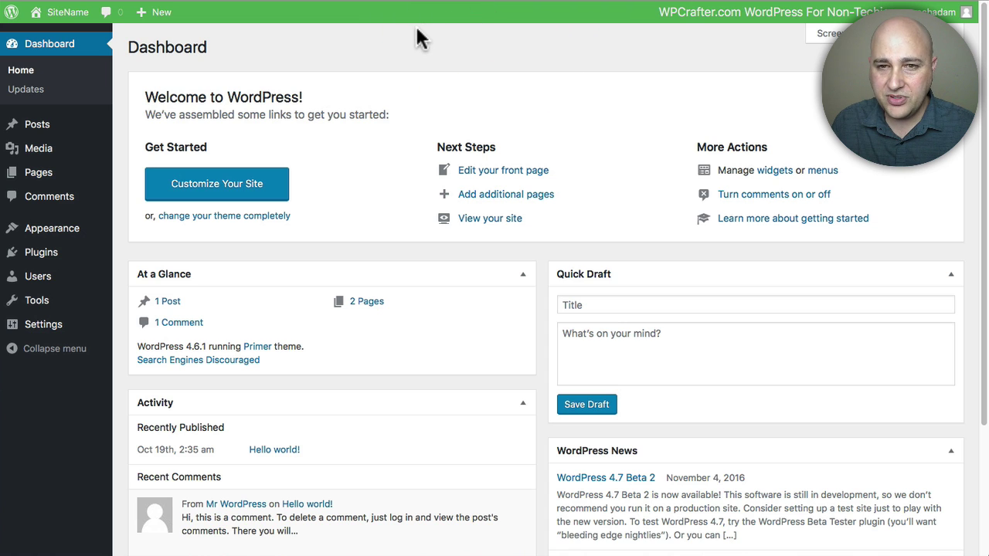
Search the plugin directory for "Real-Time Find and Replace" and open that plugin's tool page
mouse_move(70, 255)
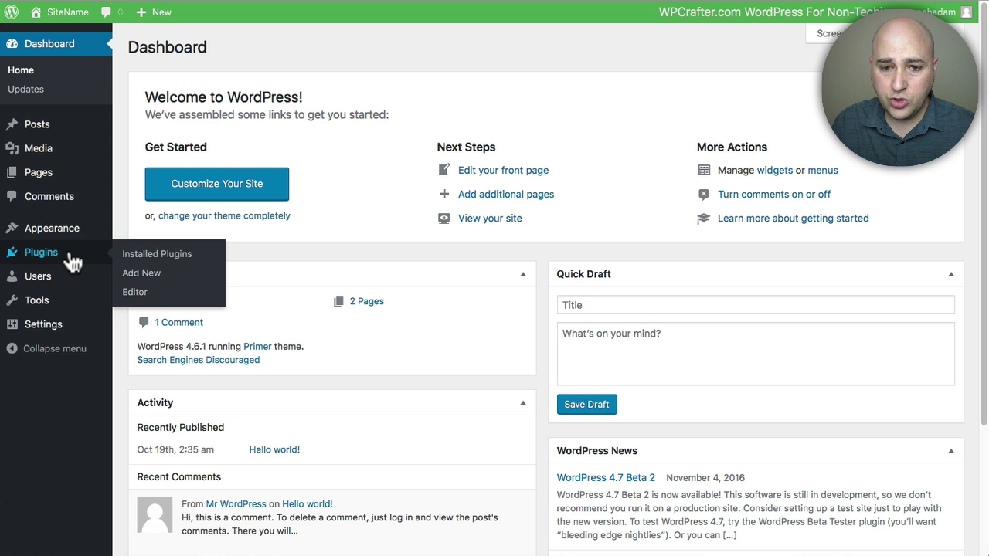
left_click(142, 275)
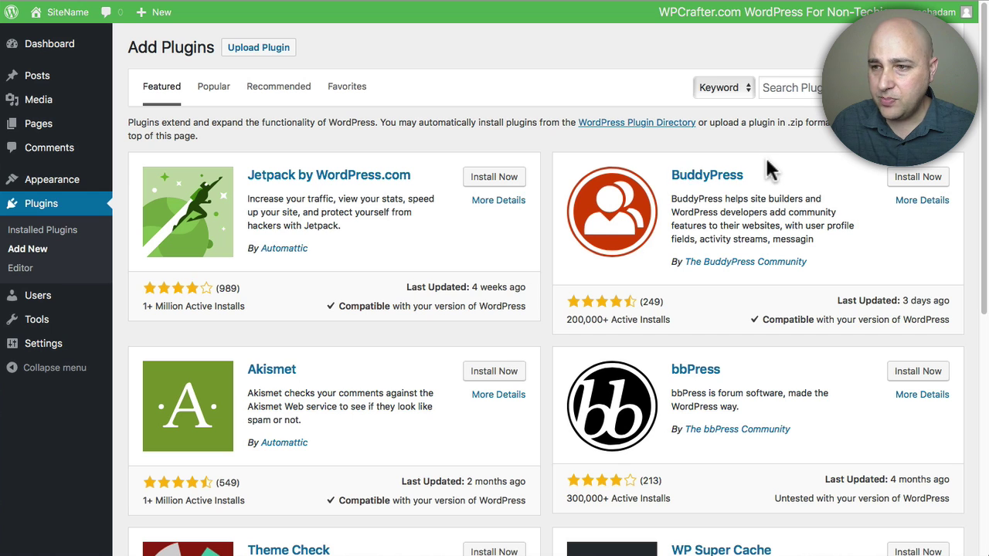
left_click(787, 85)
type("Real-Time Find and Replace")
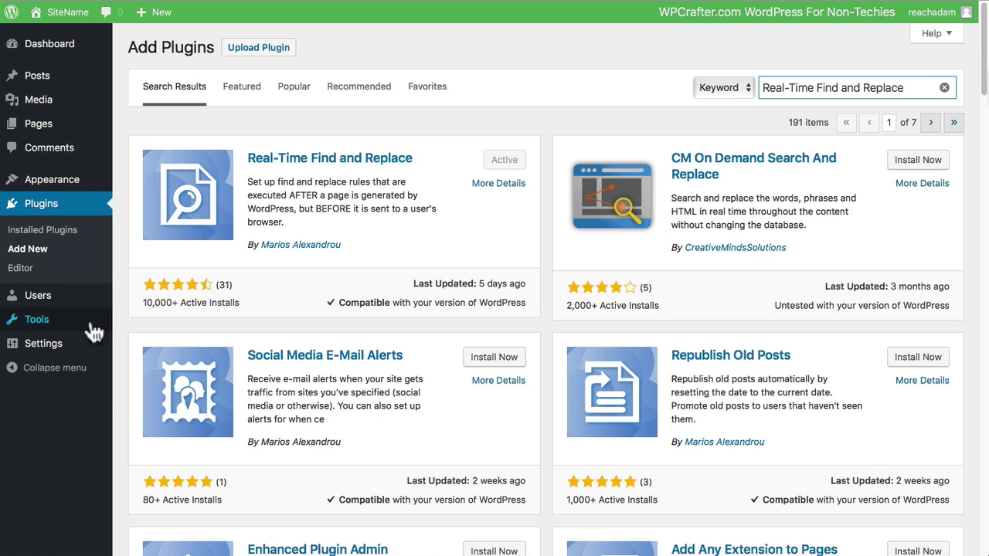
mouse_move(38, 328)
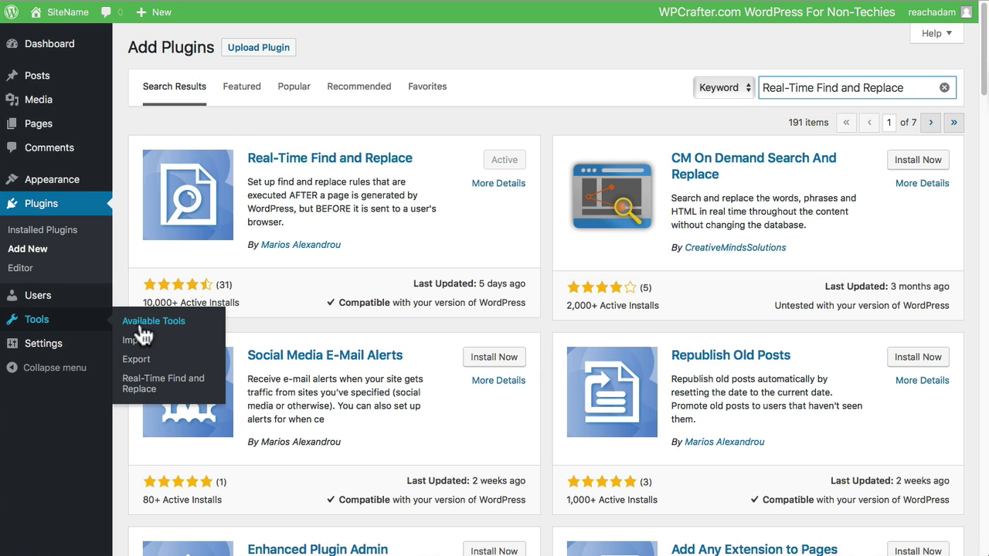
left_click(134, 386)
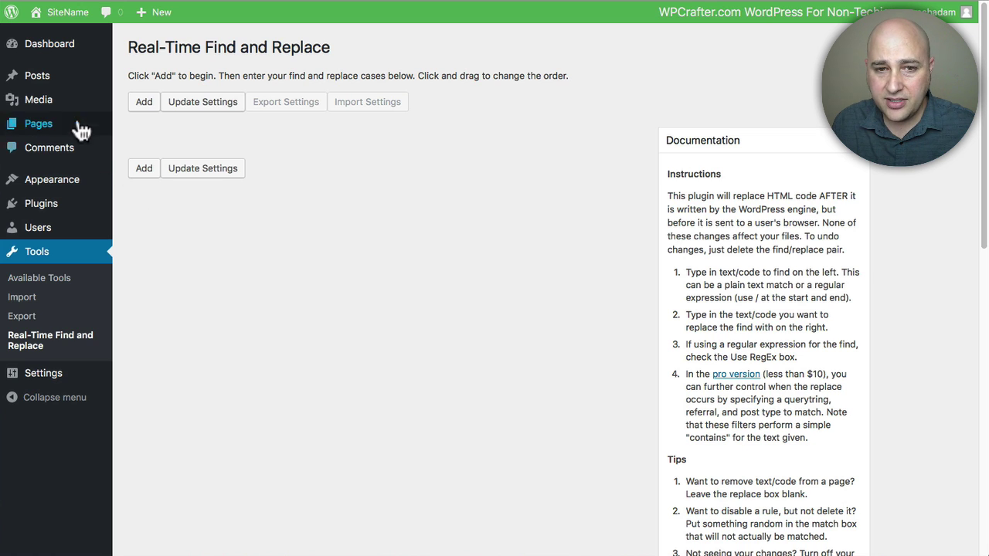
Start a new page in the Visual editor and enter "Copyright 2013 - 2016 - WPCrafter.com" as its content
mouse_move(42, 126)
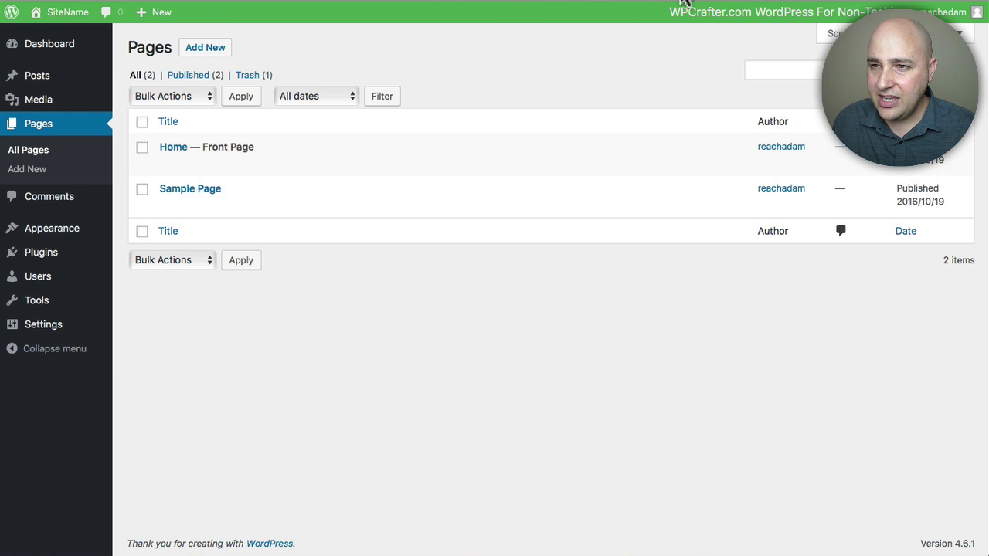
left_click(204, 48)
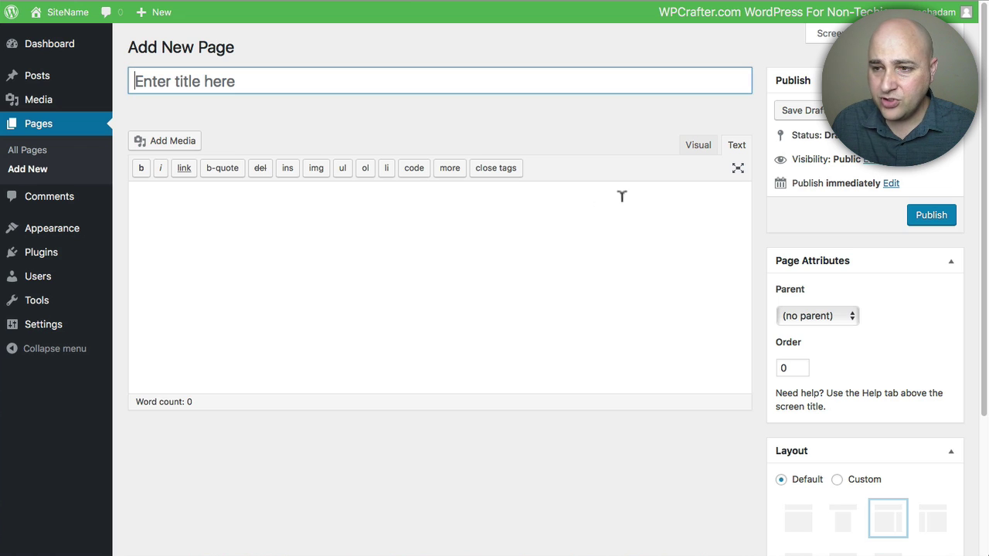
left_click(703, 152)
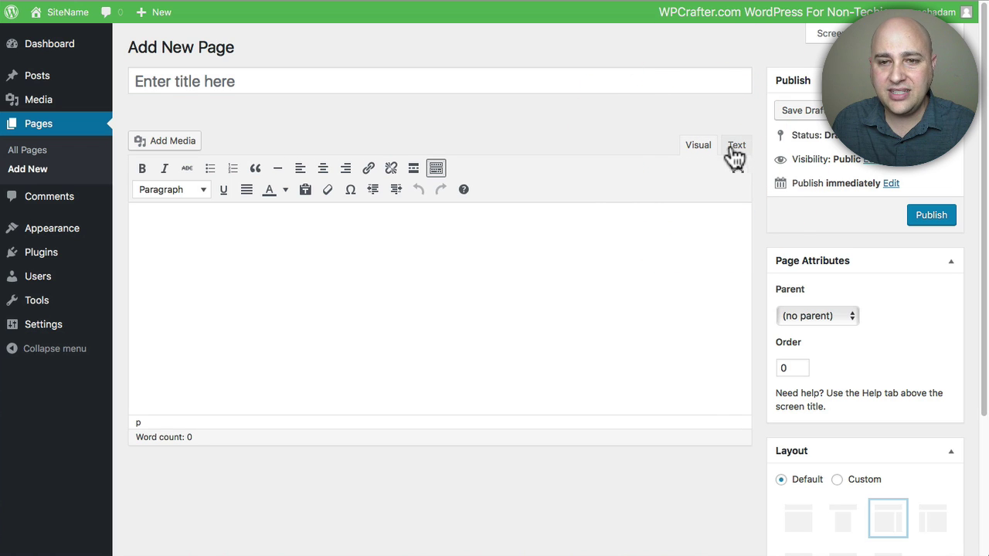
left_click(436, 170)
left_click(435, 170)
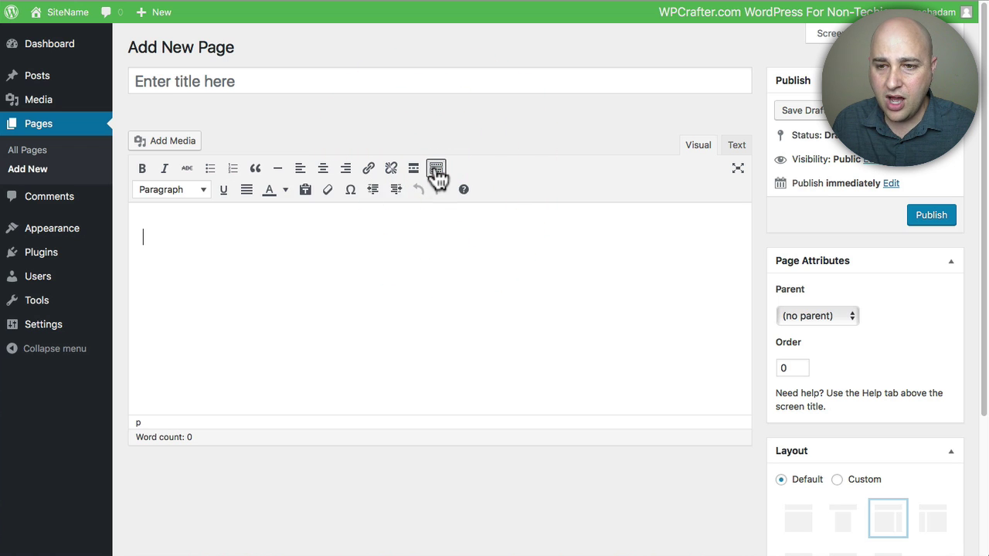
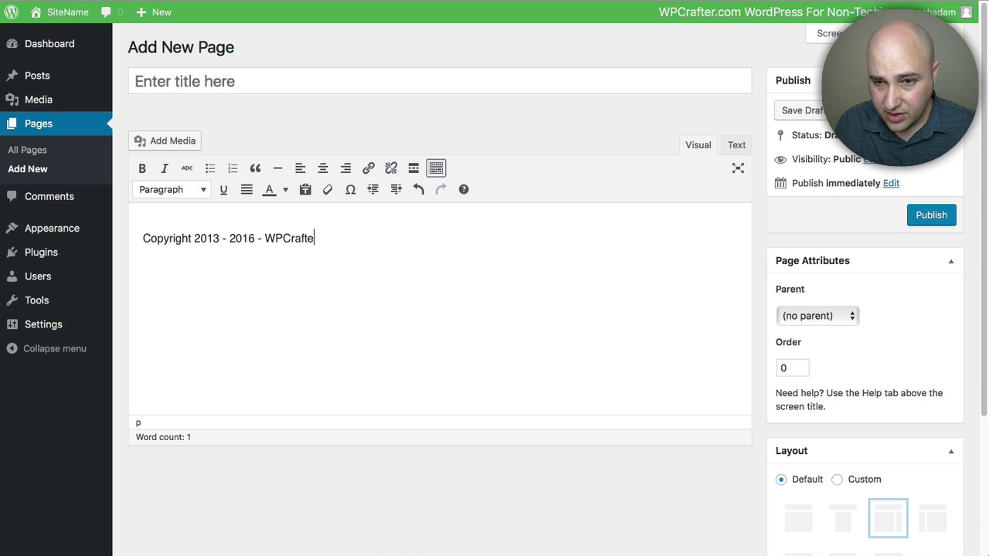
type("r.c")
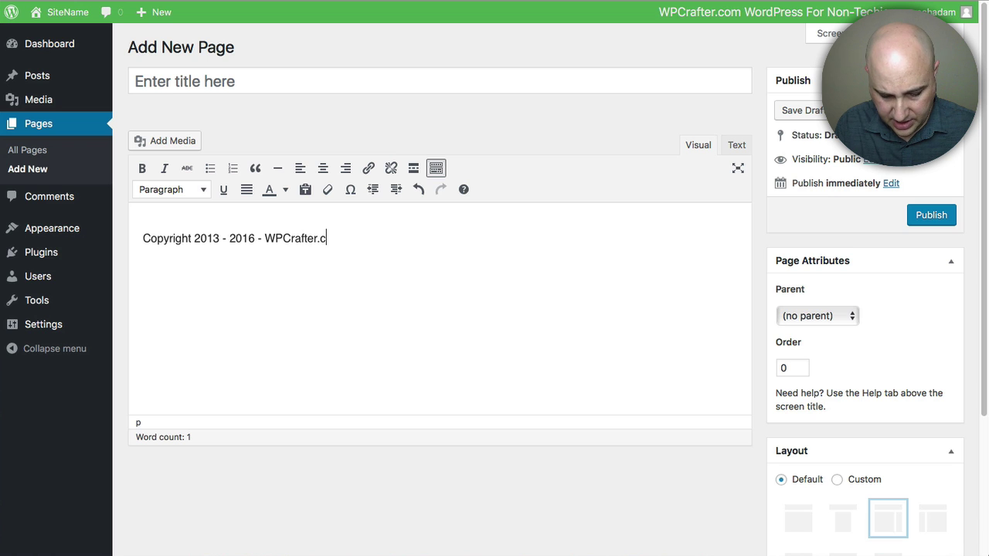
type("om")
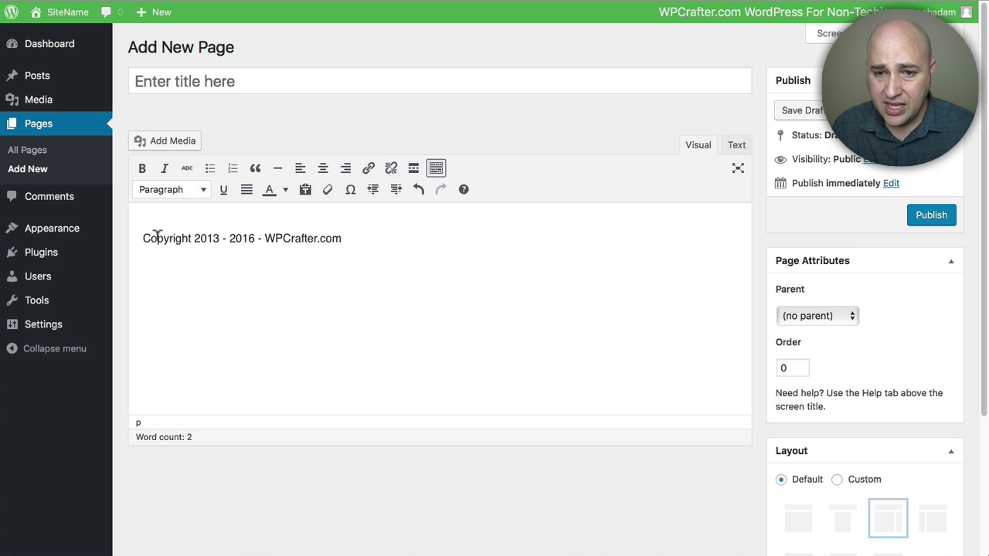
Make the whole copyright line bold and set "WPCrafter.com" in italics
left_click_drag(353, 232, 130, 216)
left_click(141, 169)
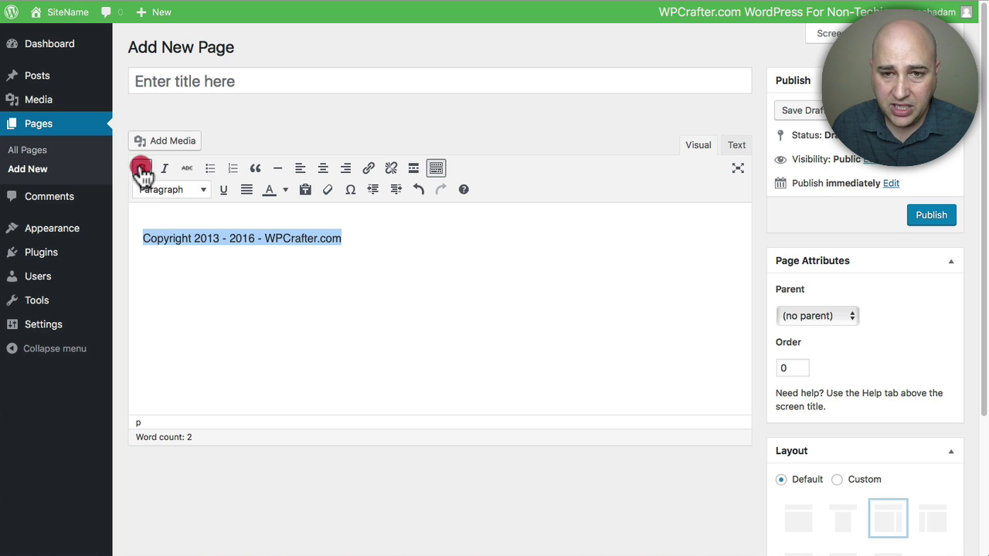
left_click(234, 259)
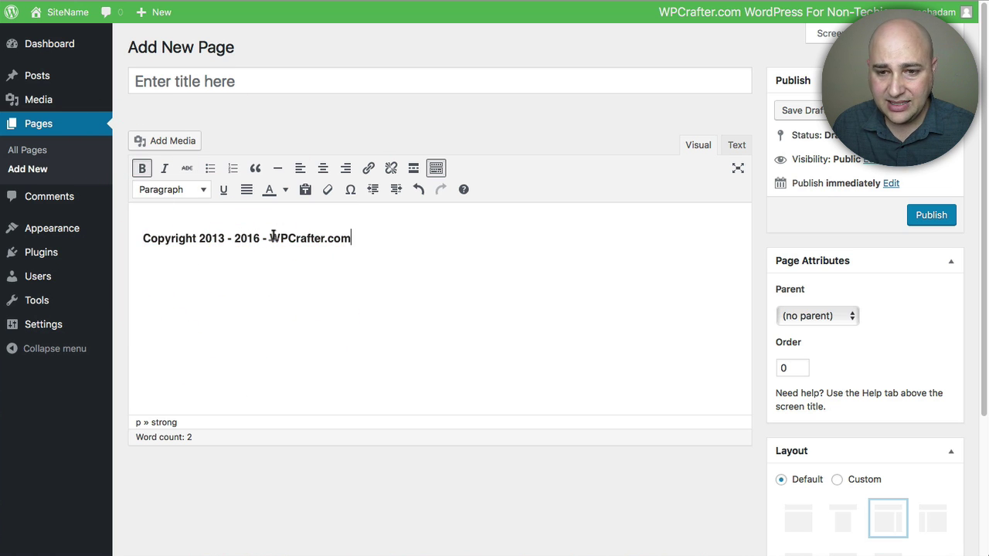
left_click_drag(269, 237, 347, 229)
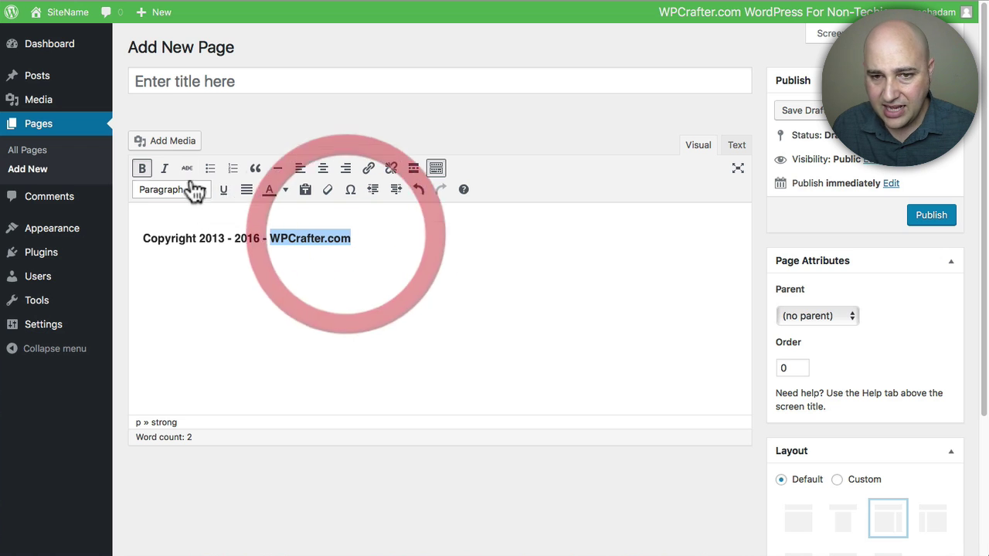
left_click(166, 168)
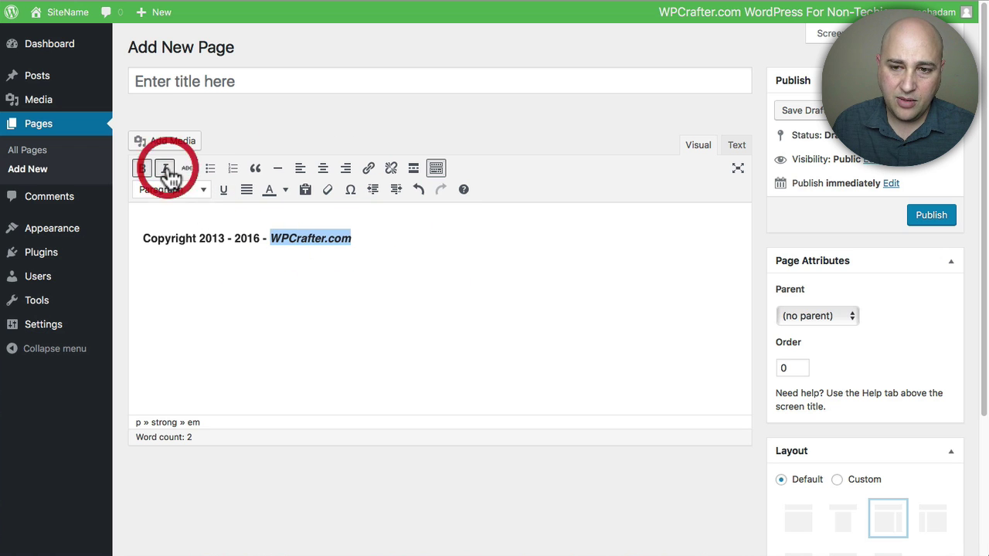
left_click(297, 265)
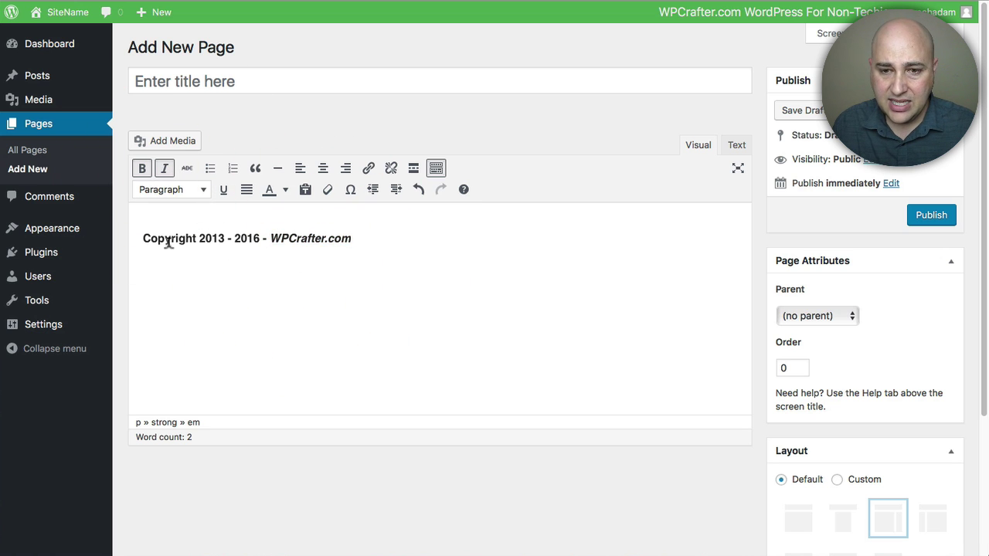
Underline the word "Copyright" and colour "2013" dark red (#993300)
left_click_drag(143, 233, 196, 234)
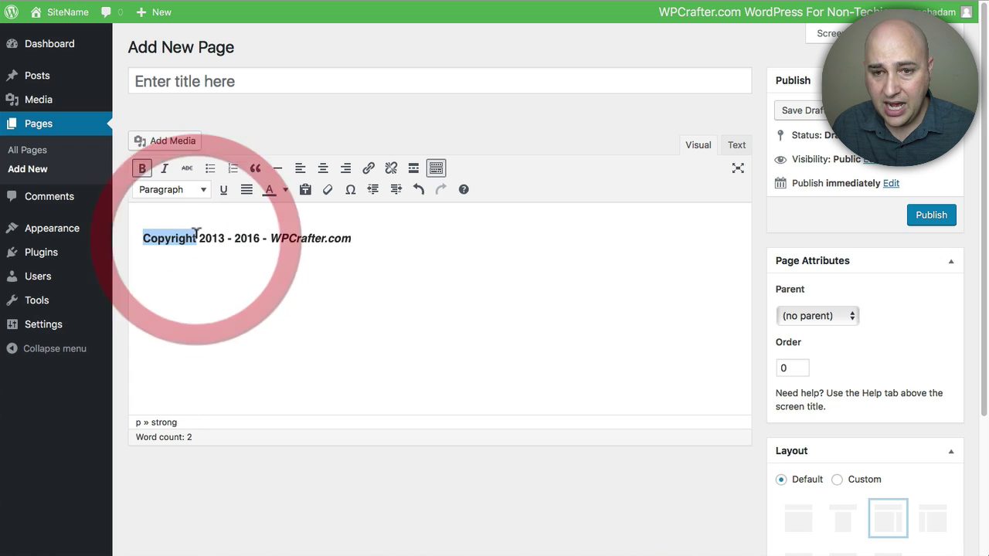
left_click(224, 191)
left_click(250, 262)
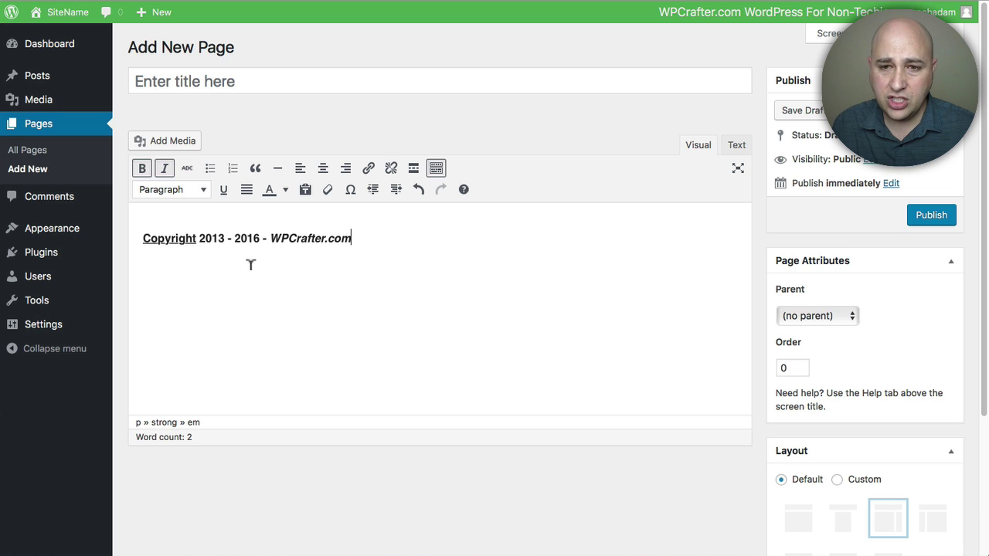
double_click(215, 236)
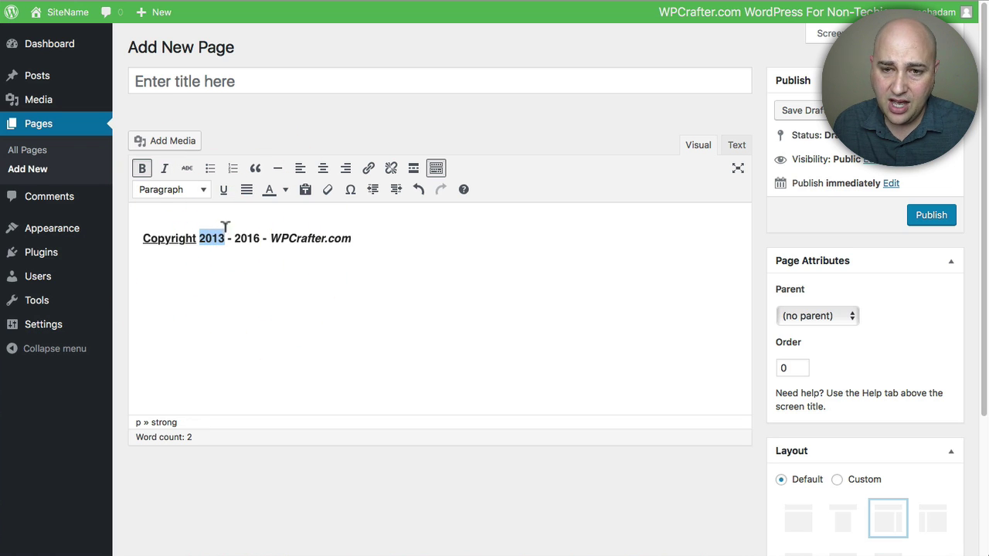
left_click(285, 189)
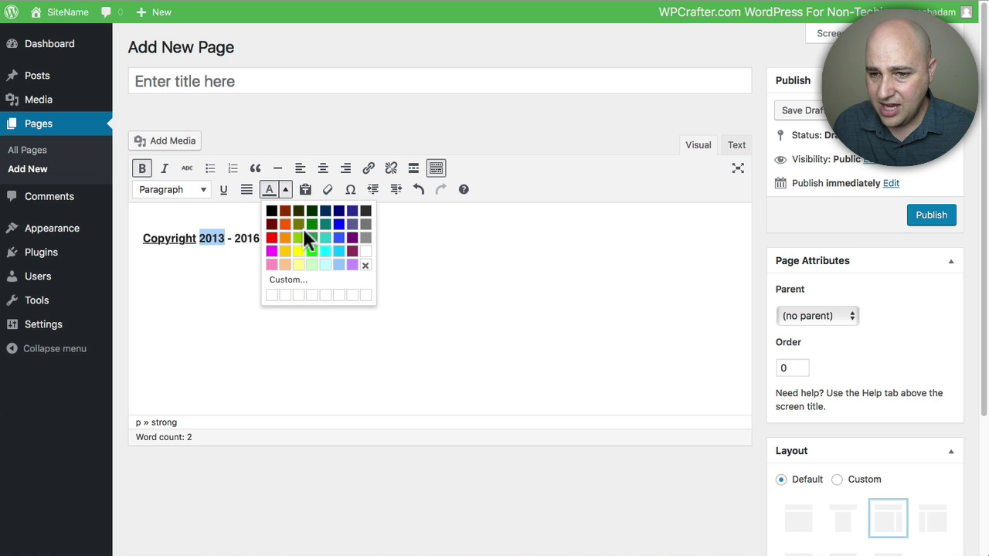
left_click(286, 215)
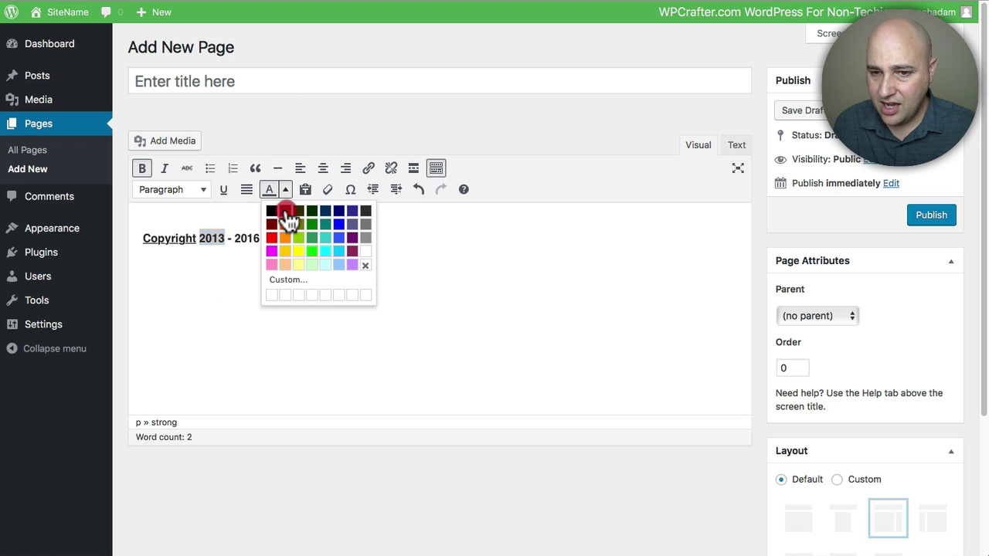
left_click(259, 248)
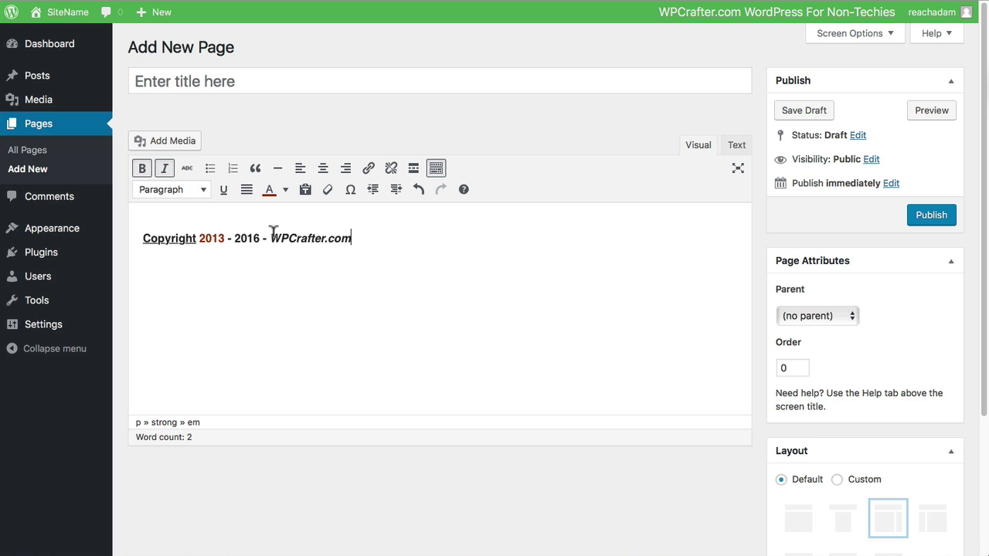
left_click_drag(272, 236, 352, 238)
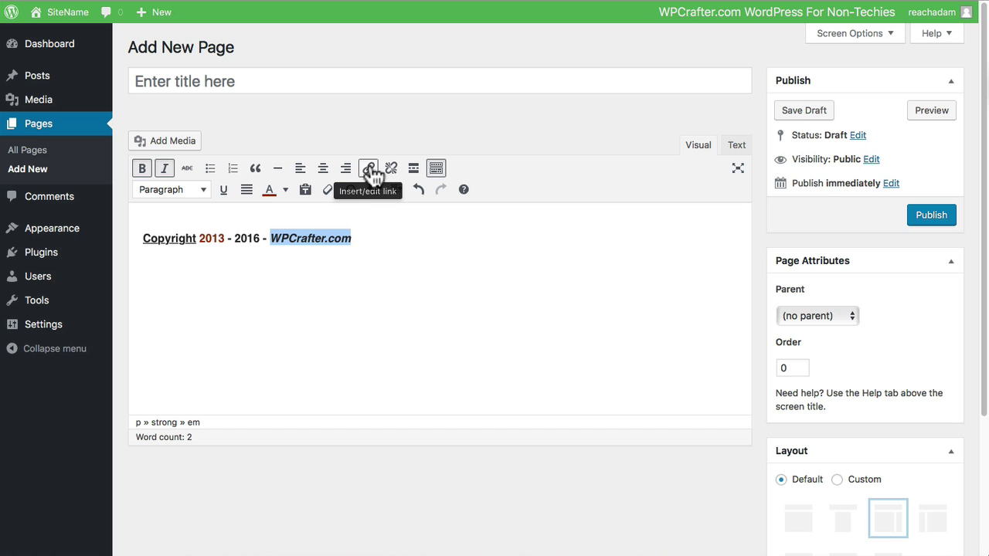
left_click(370, 175)
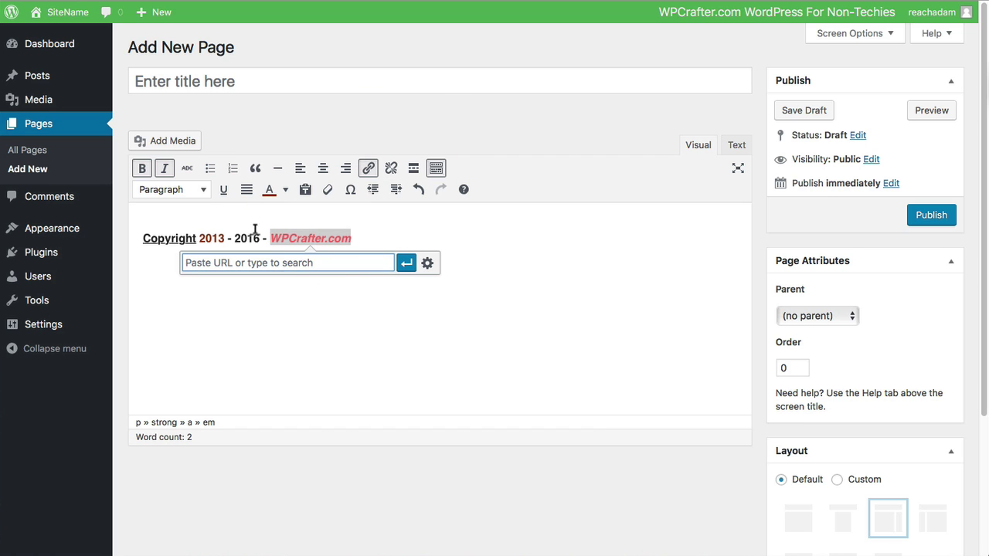
type("https://www.wp")
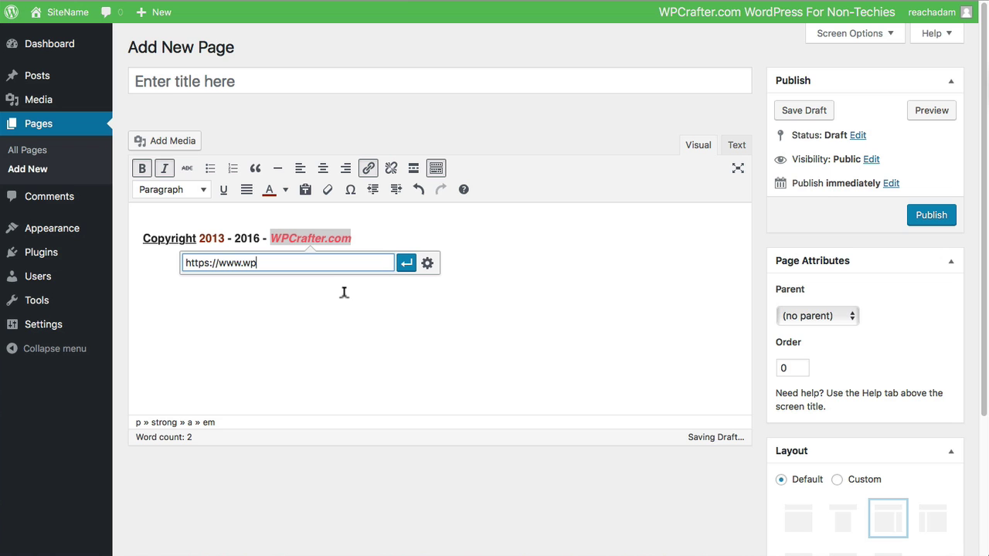
left_click(405, 263)
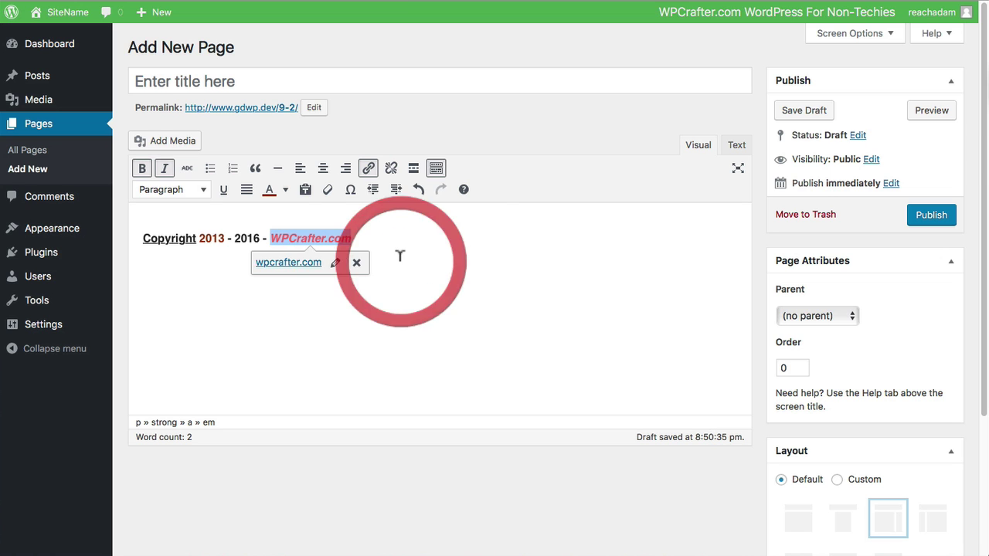
left_click(417, 302)
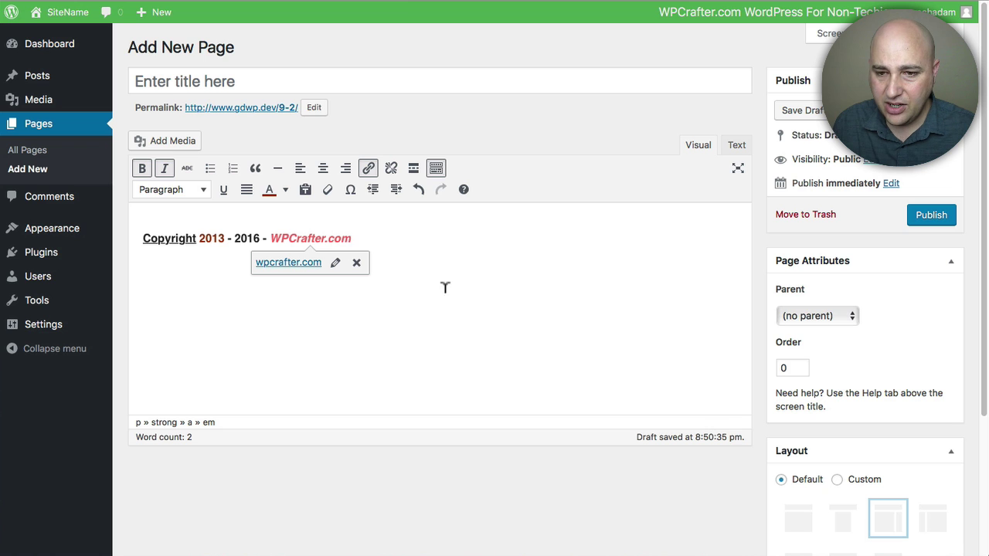
left_click(445, 288)
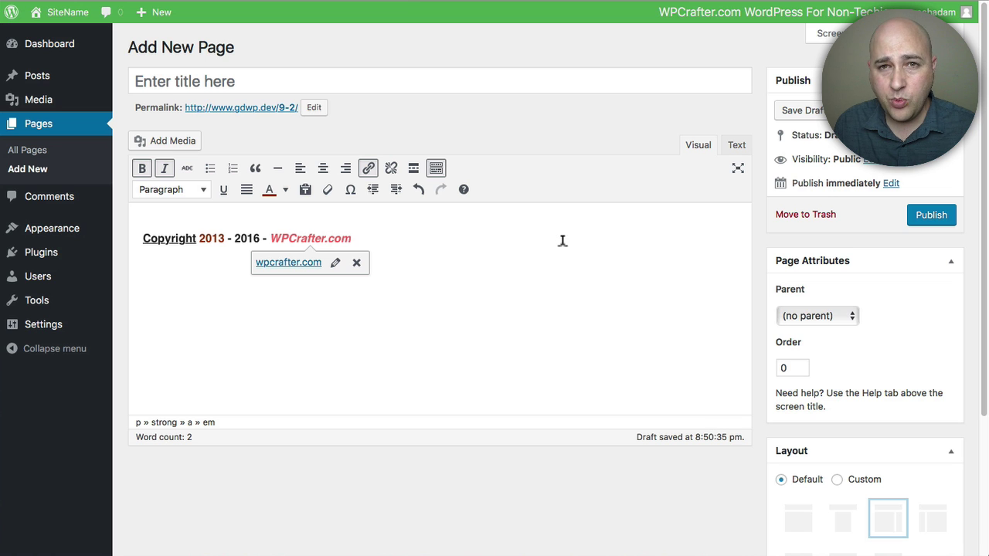
Show the HTML source of the page content and select the complete code of the copyright line
left_click(736, 146)
left_click_drag(566, 207, 565, 176)
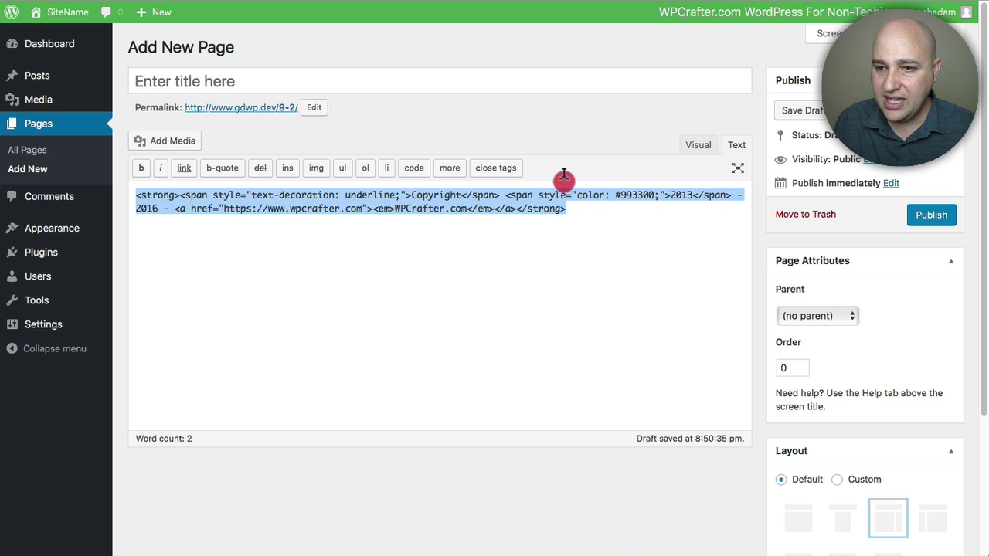
left_click(584, 230)
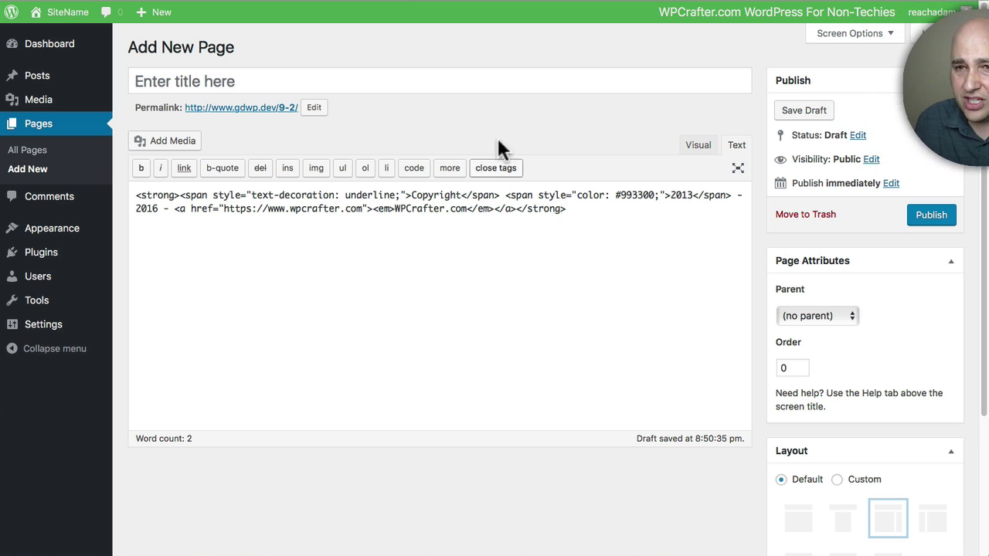
Return to the Real-Time Find and Replace page, add a new rule and place the cursor in its Replace field
left_click(325, 4)
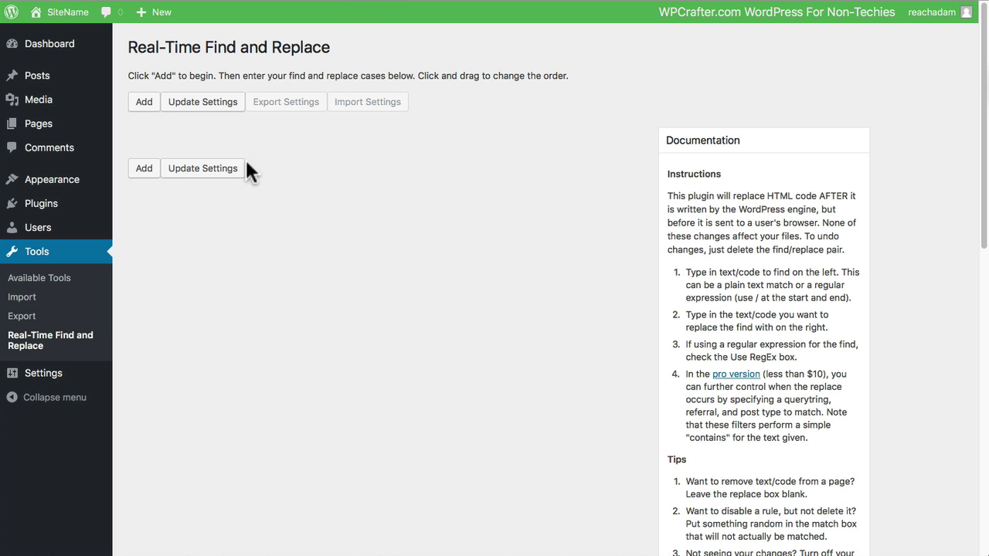
left_click(144, 103)
scroll(408, 155, "down", 3)
scroll(412, 116, "up", 3)
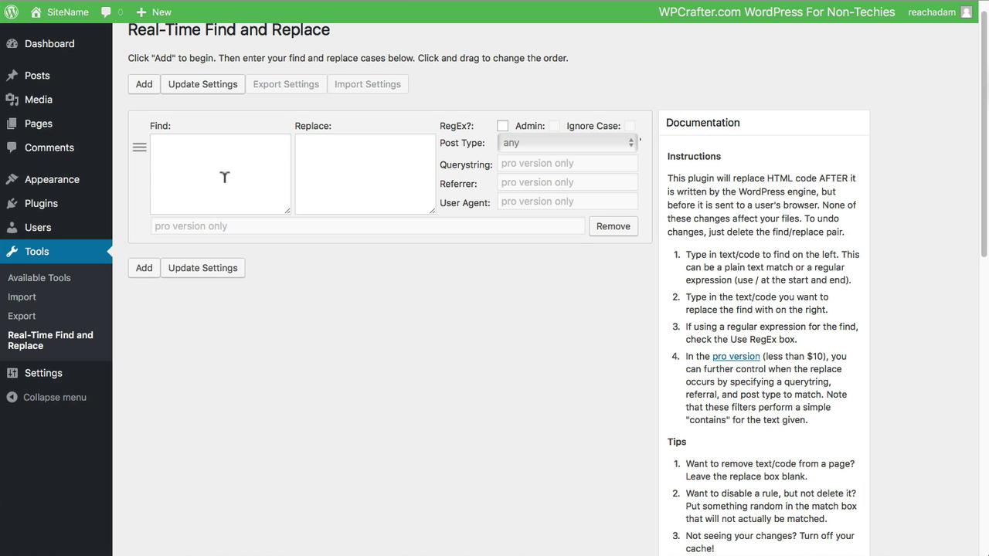
left_click(344, 160)
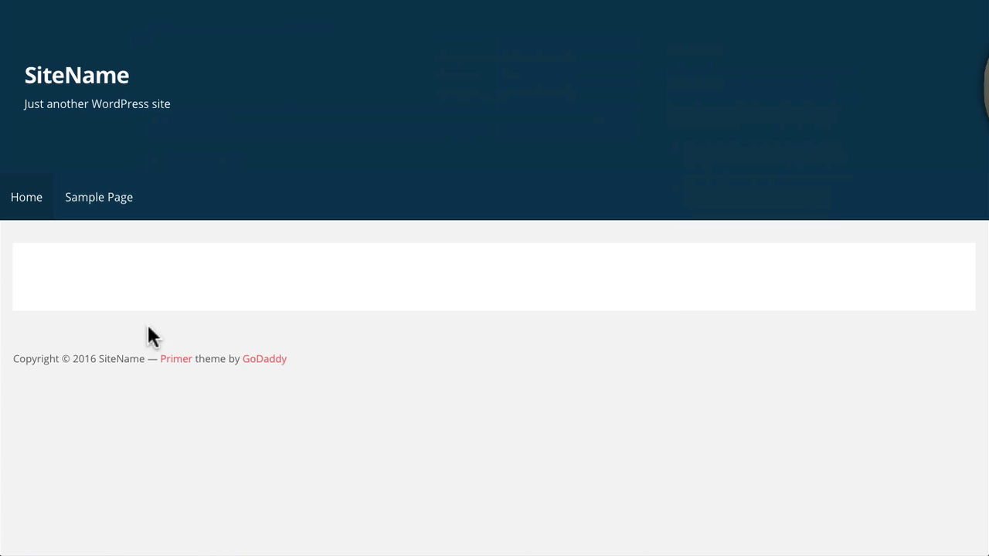
Show the source code of the site's public home page and search it for "copyright" to locate the footer credit
left_click_drag(15, 357, 291, 357)
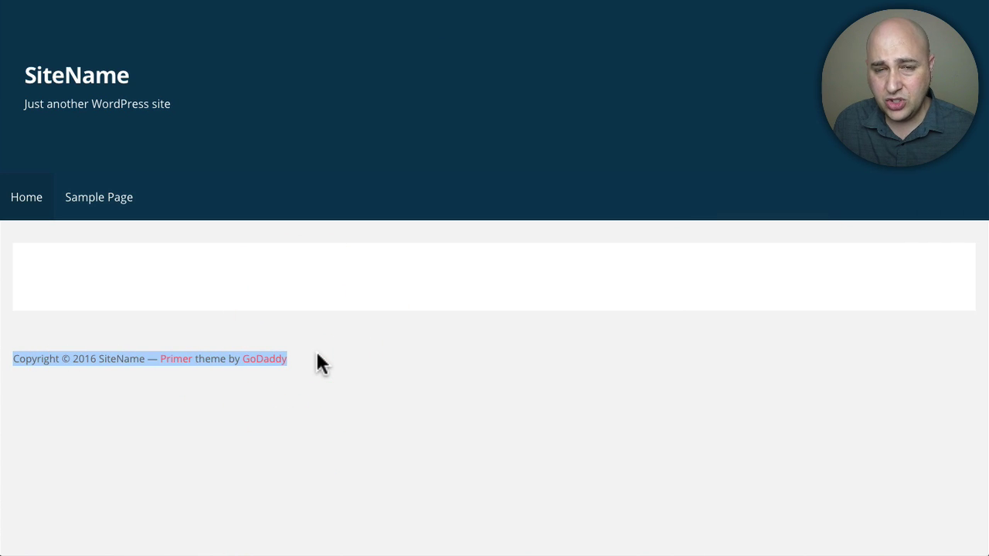
left_click(239, 417)
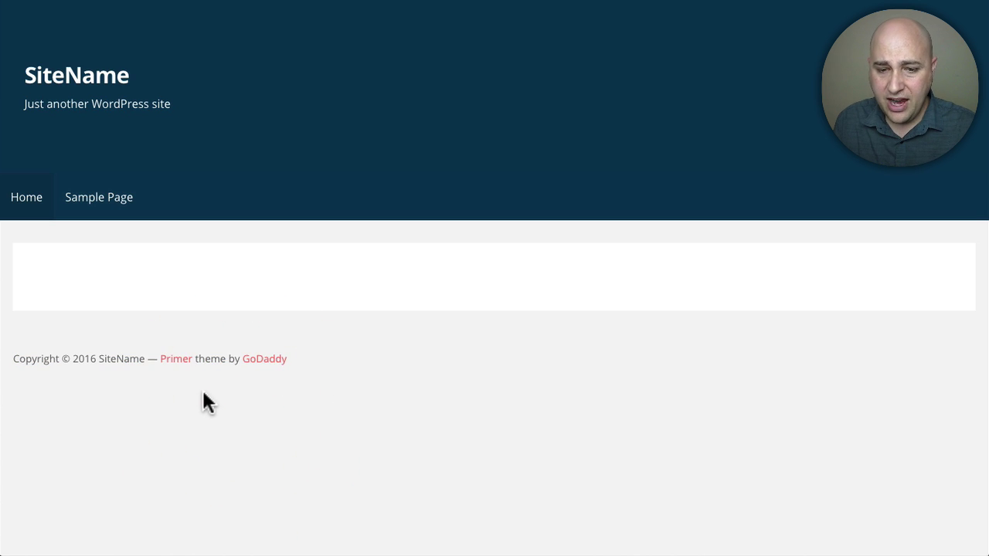
right_click(210, 393)
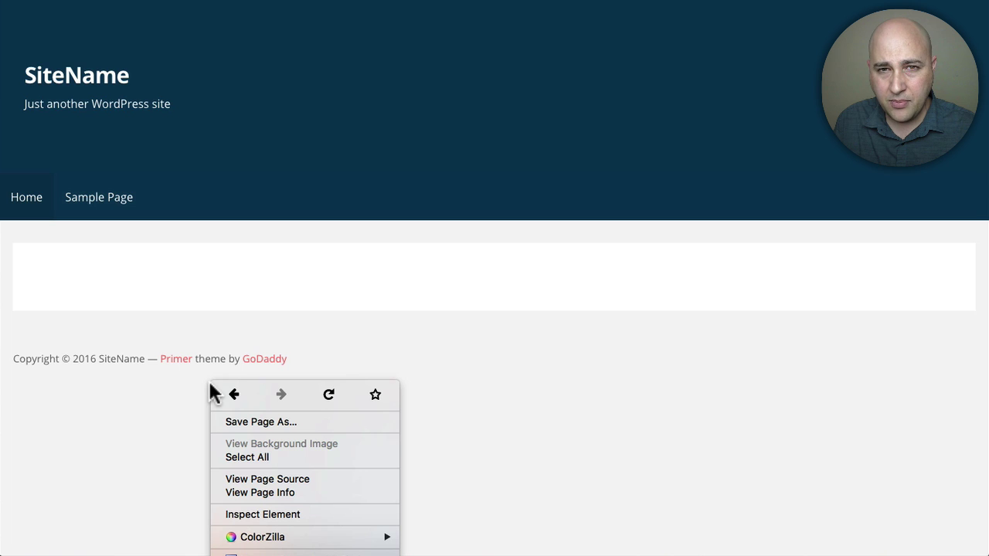
left_click(265, 479)
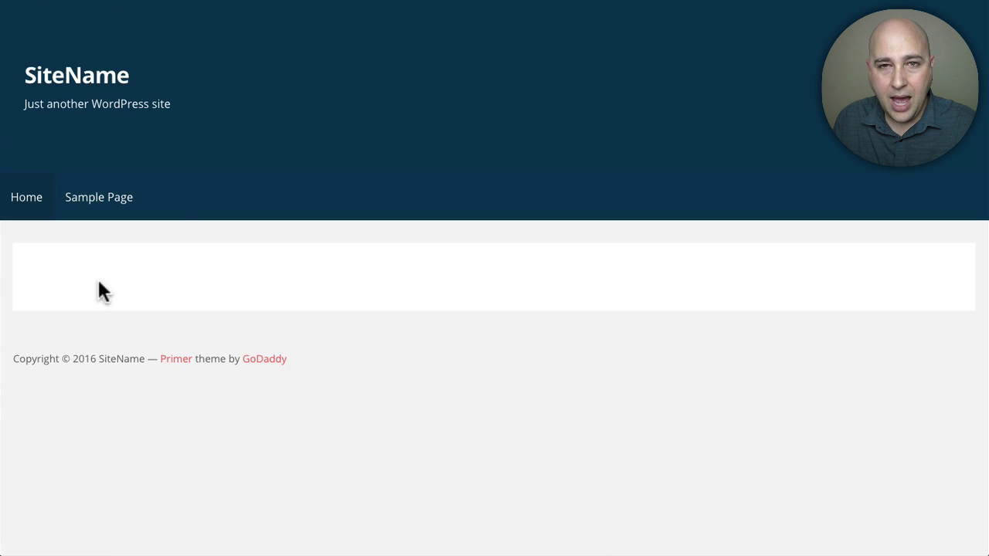
left_click(275, 2)
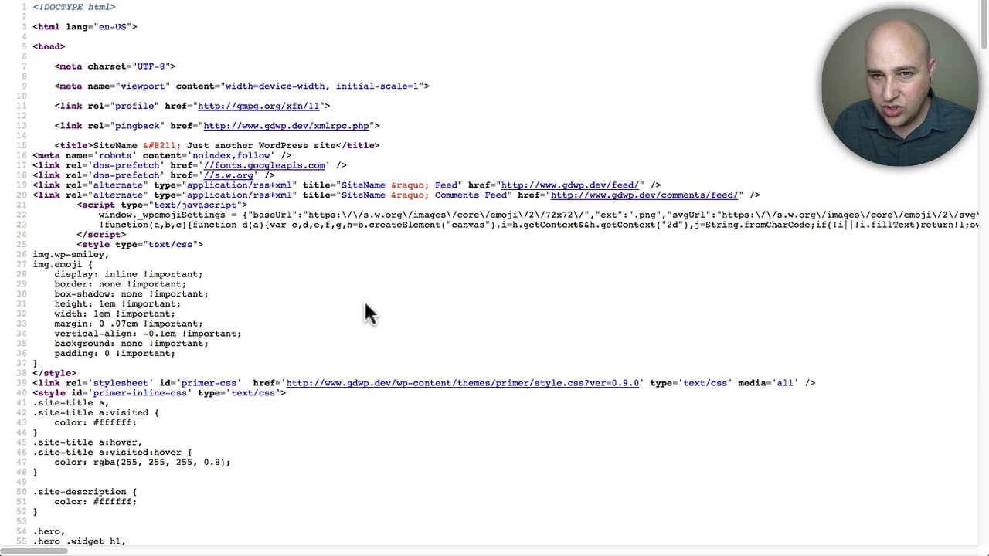
key("ctrl+f")
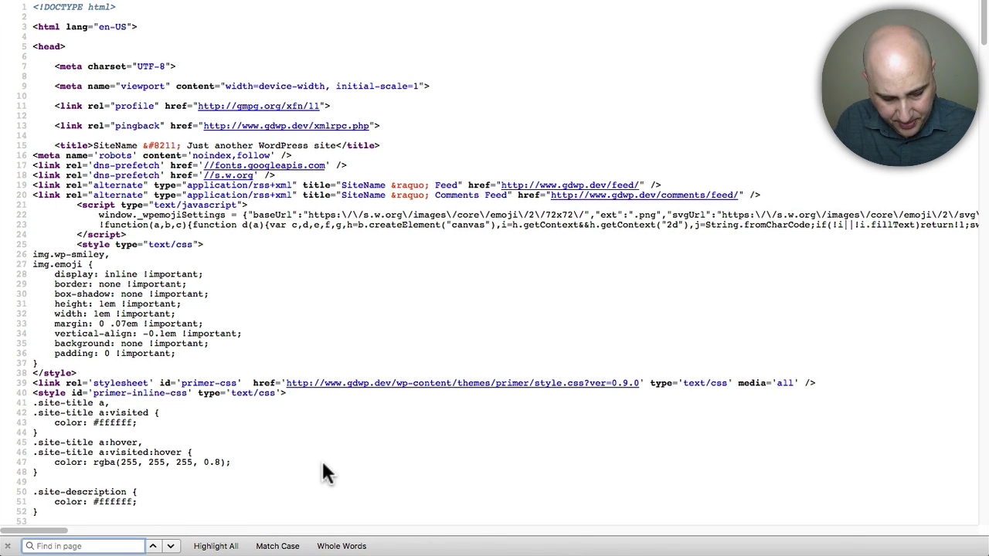
type("copyright")
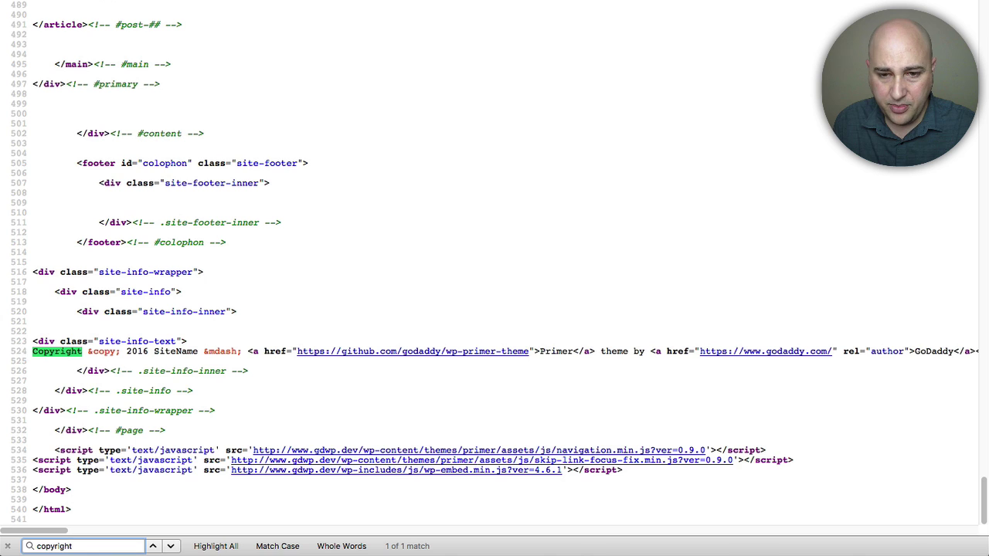
Copy the footer credit's source code from "Copyright &copy; 2016 SiteName" through the closing tag of the GoDaddy link
left_click(262, 374)
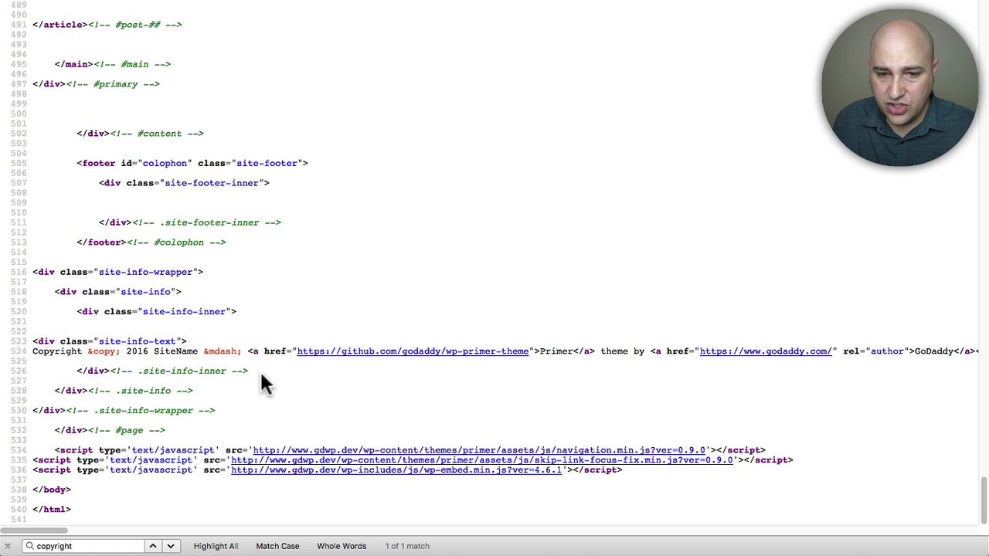
left_click_drag(33, 350, 133, 351)
double_click(96, 351)
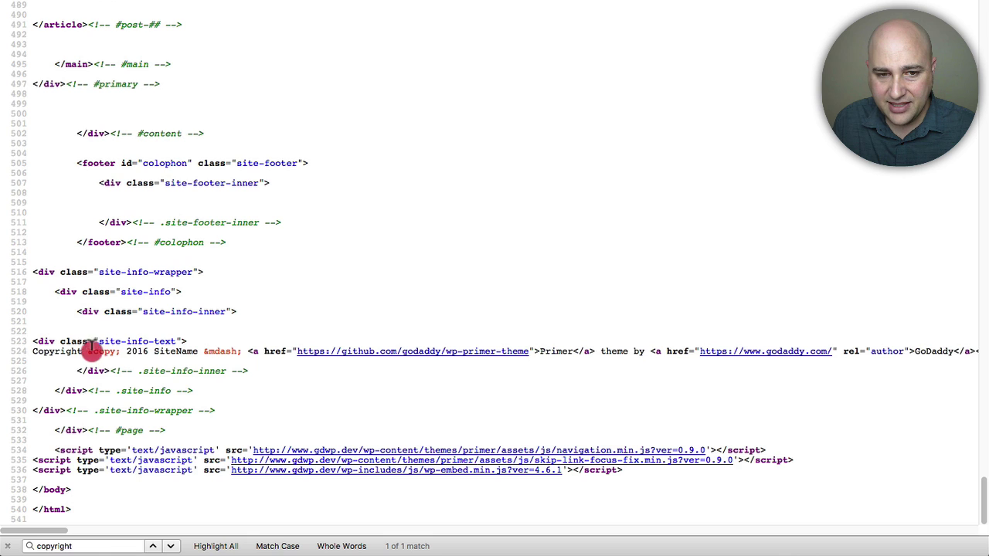
double_click(109, 350)
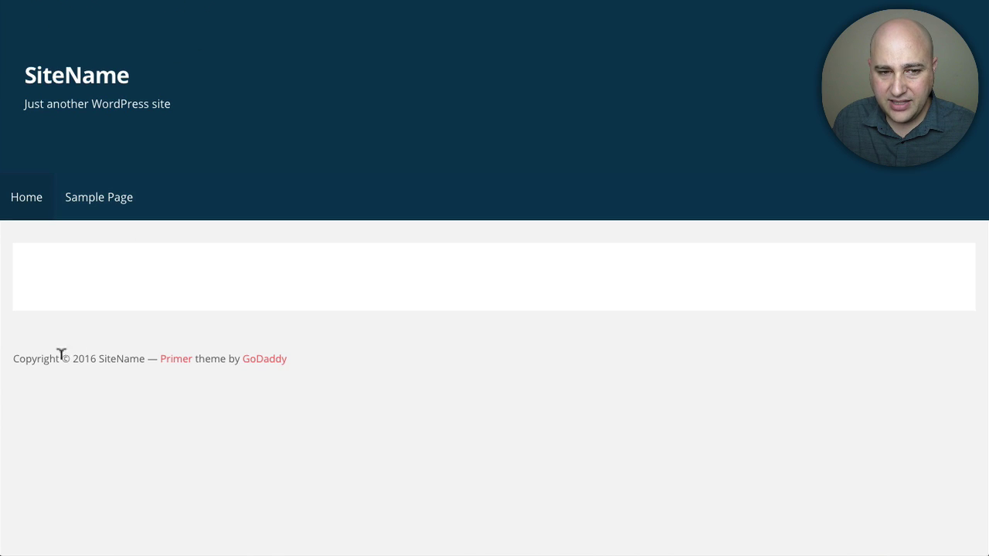
left_click(257, 2)
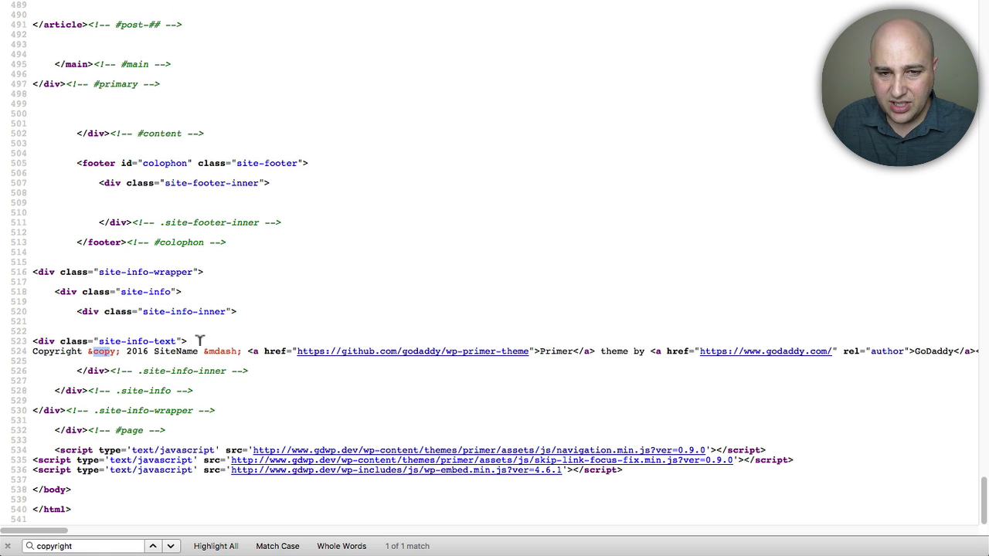
left_click_drag(34, 351, 143, 351)
left_click_drag(271, 345, 635, 348)
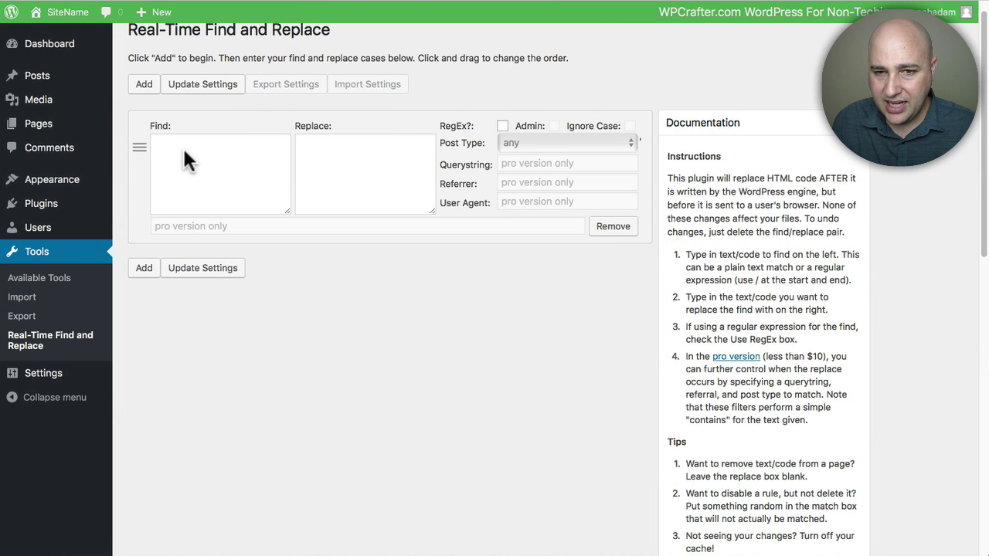
Paste the original footer credit code into the Find field of the new Real-Time Find and Replace rule
left_click(173, 167)
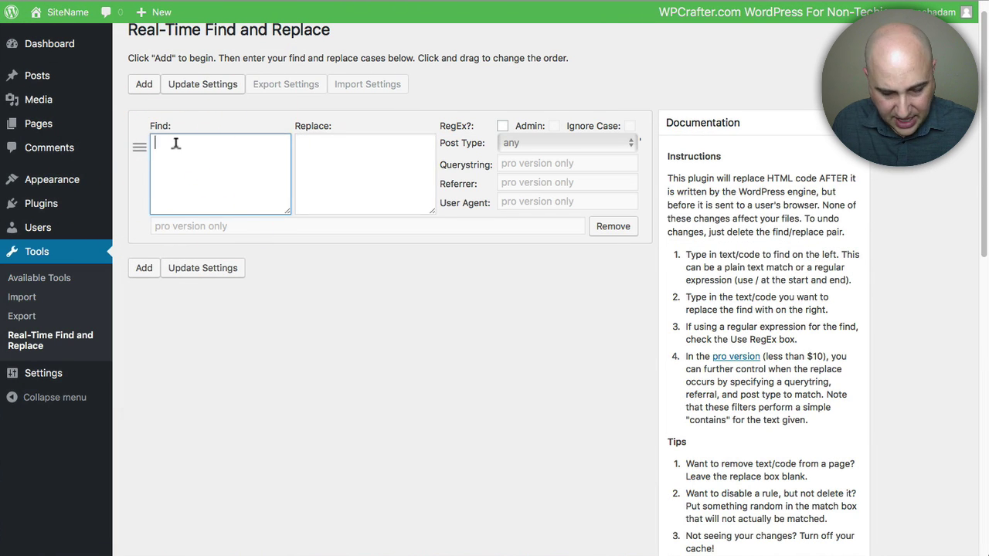
key("ctrl+v")
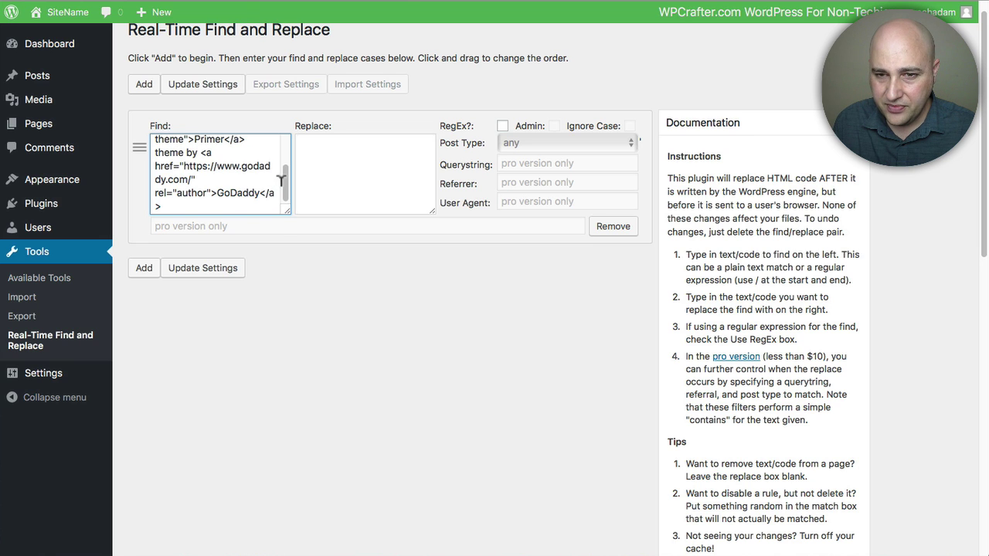
scroll(281, 179, "up", 5)
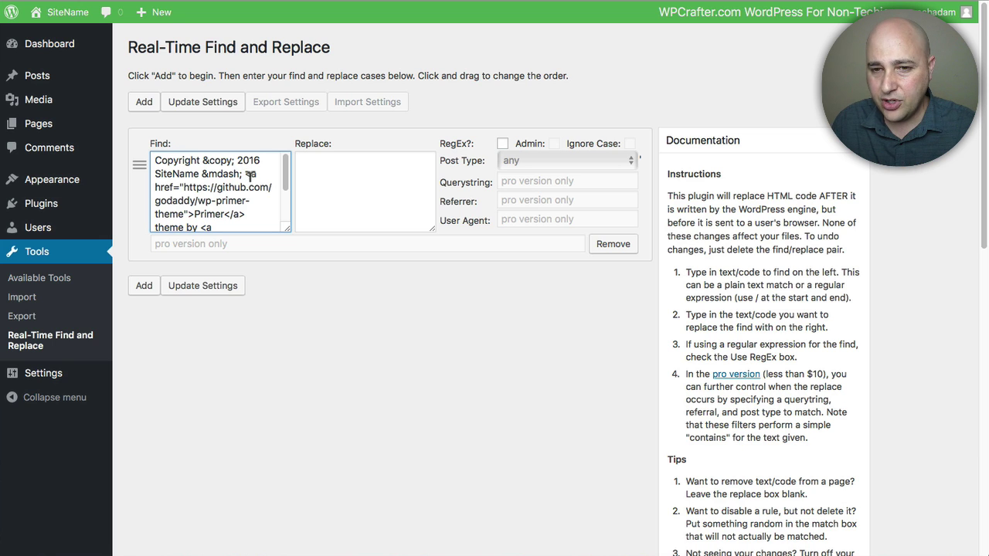
Copy the complete HTML of the custom copyright line from the page editor and paste it into the rule's Replace field
left_click(594, 3)
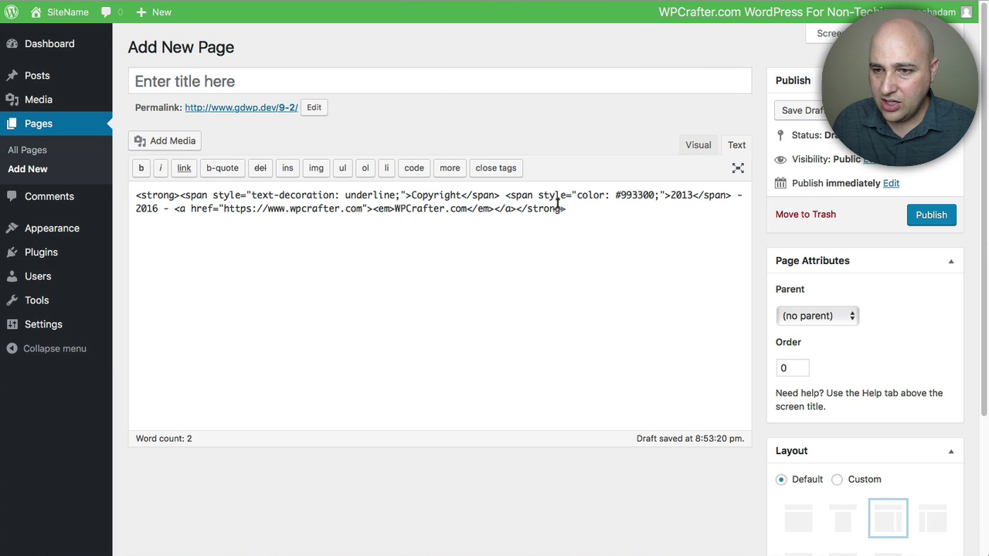
left_click_drag(567, 209, 150, 193)
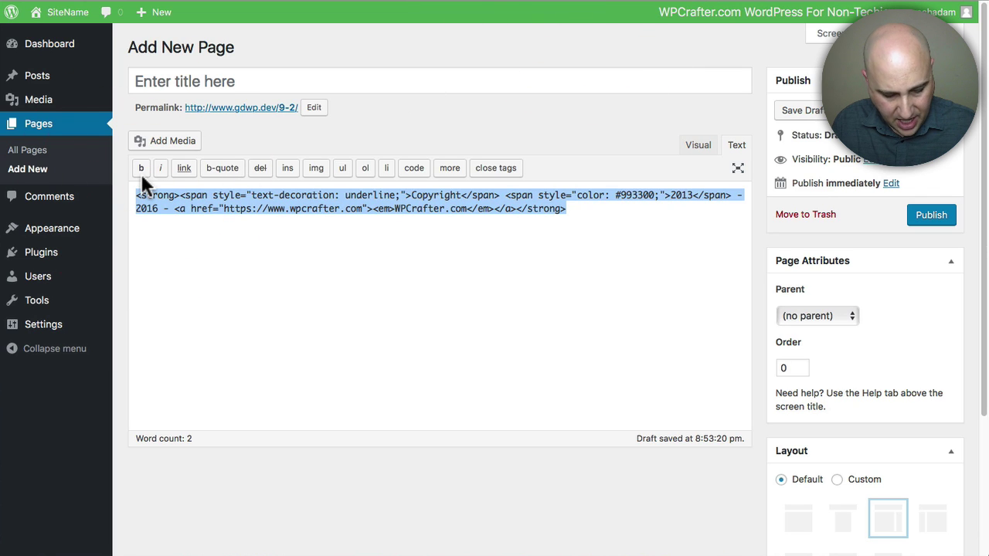
left_click(257, 6)
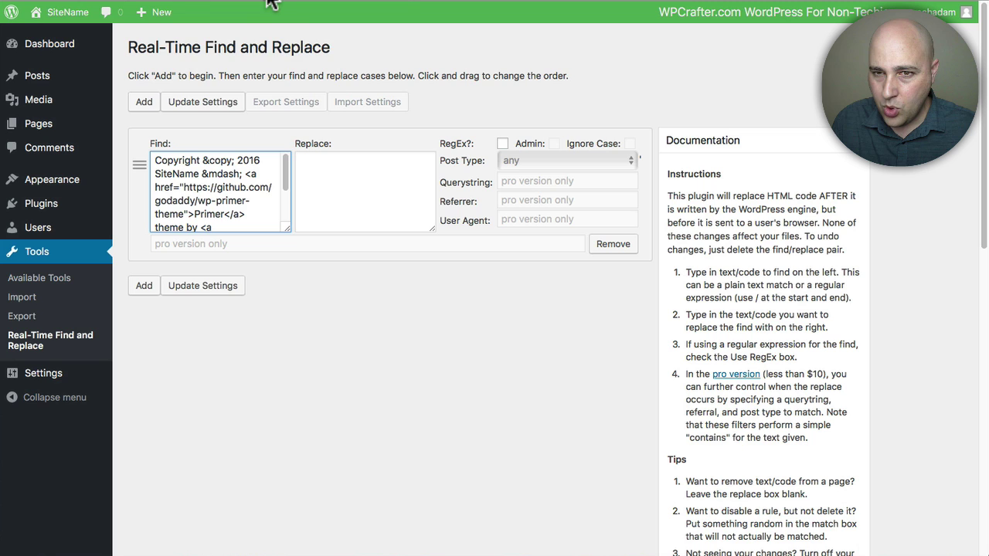
left_click(330, 161)
key("super+v")
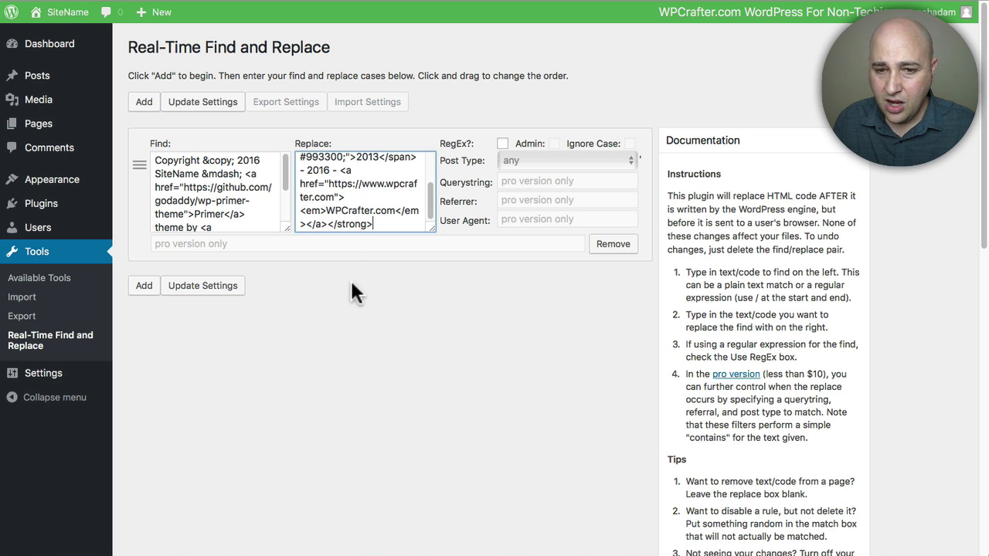
Save the find-and-replace rule and reload the site's home page to check the footer
left_click(206, 287)
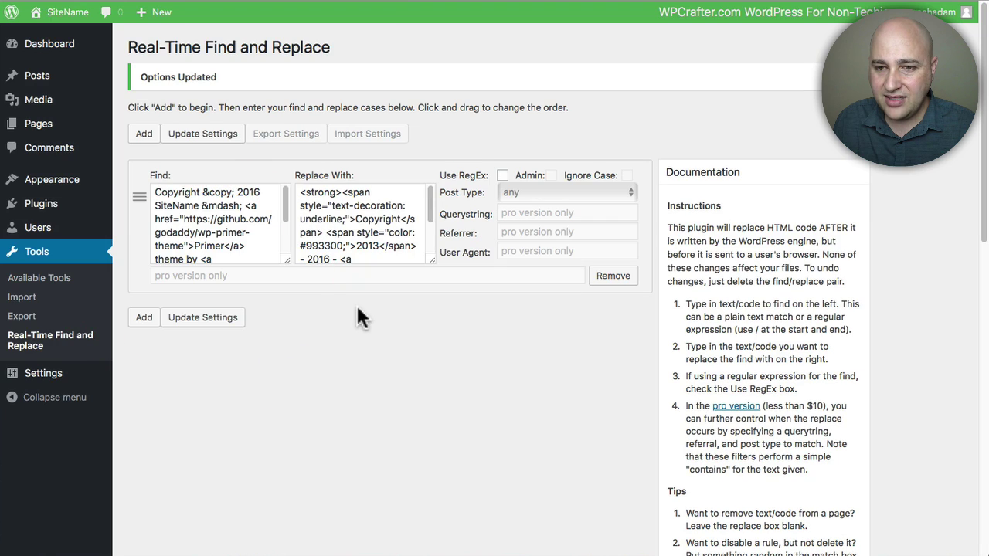
left_click(770, 3)
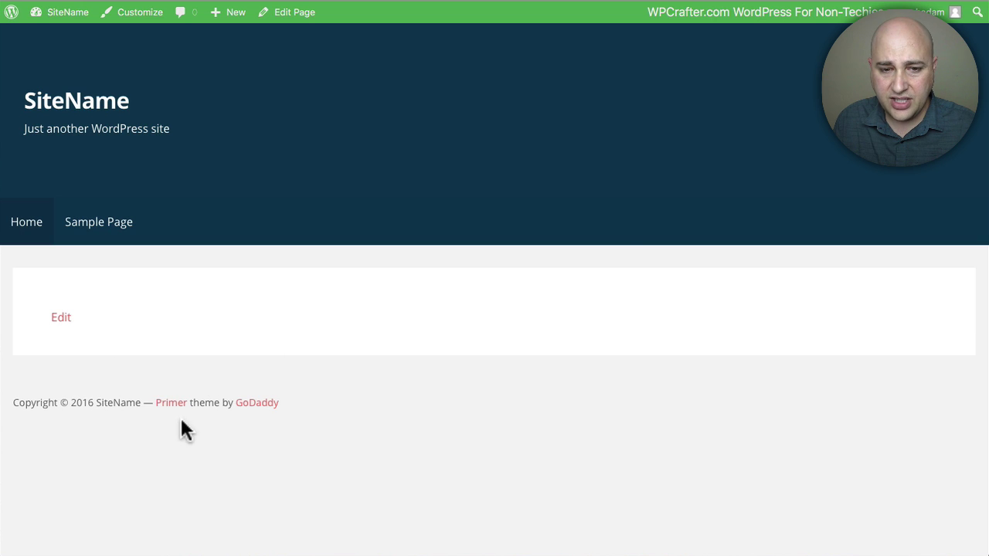
key("super+r")
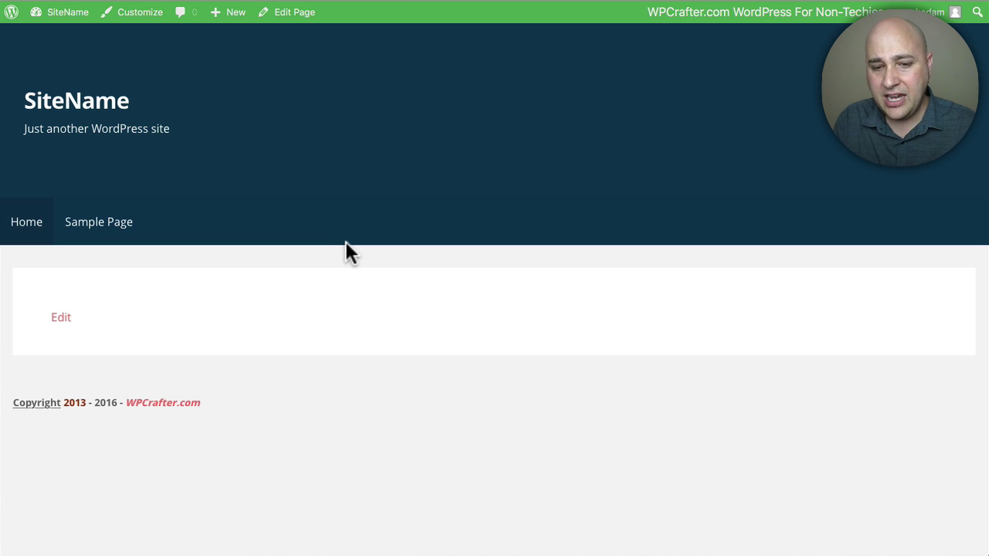
Leave the unsaved new page for the installed themes and activate the E-Shop theme
left_click(334, 4)
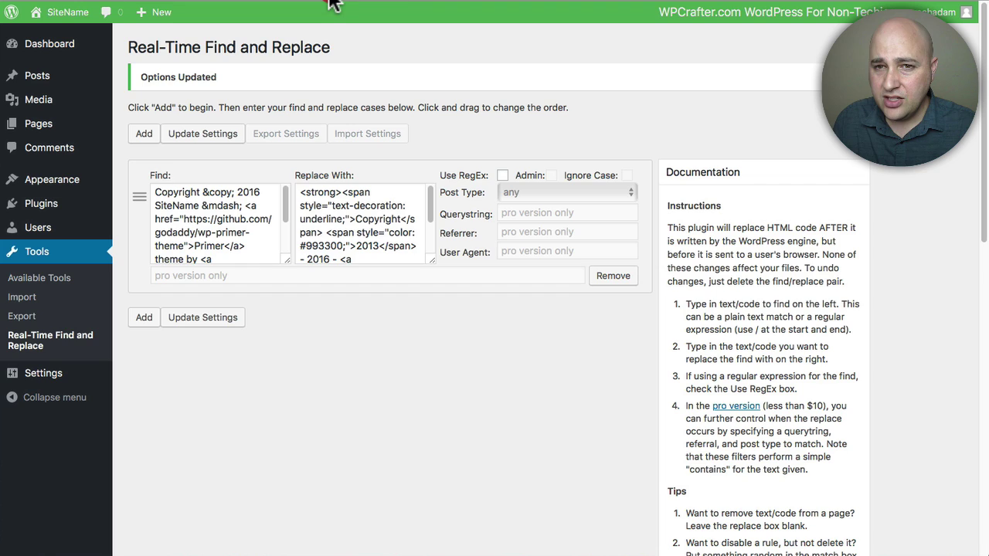
left_click(483, 3)
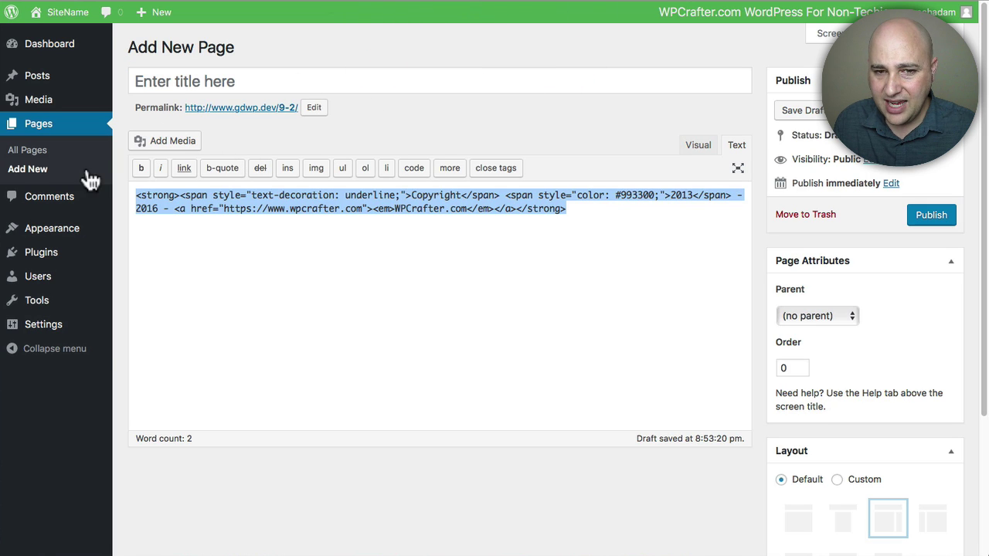
mouse_move(77, 231)
left_click(130, 226)
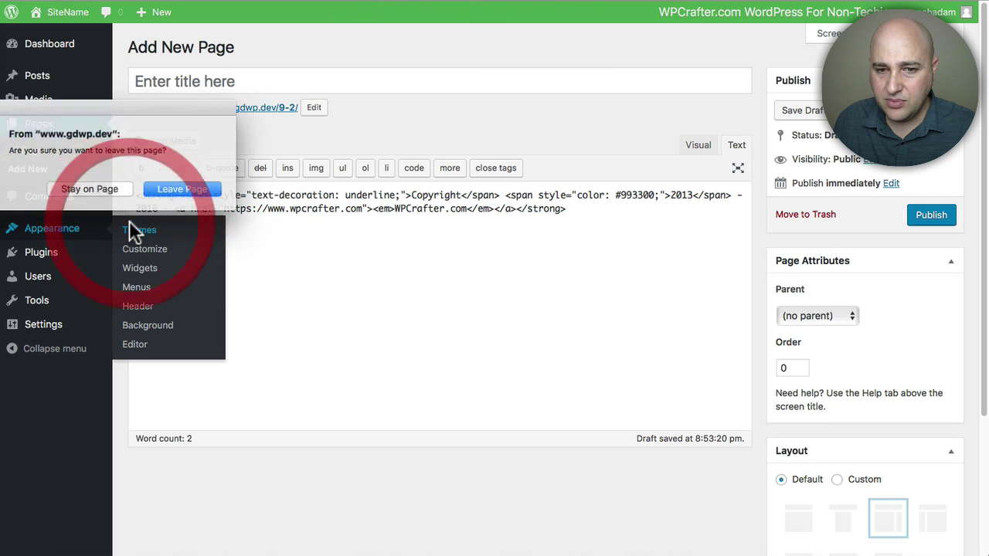
left_click(163, 188)
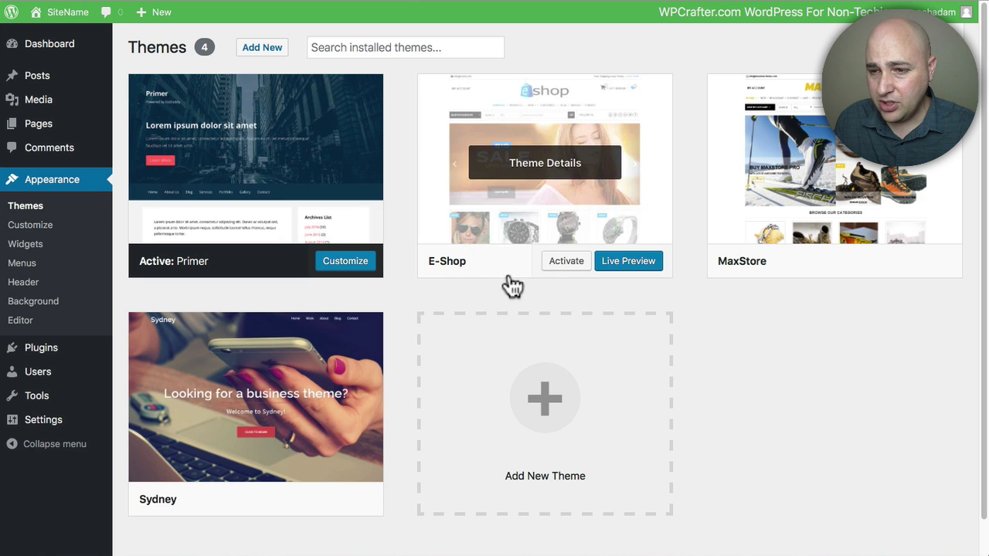
left_click(567, 263)
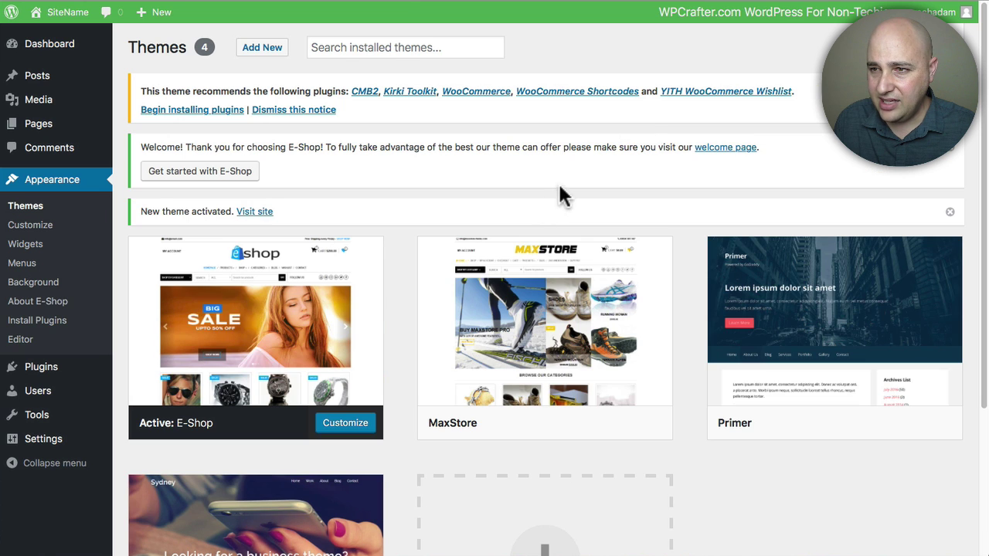
Open the public home page in the E-Shop theme and examine its footer credit
left_click(754, 5)
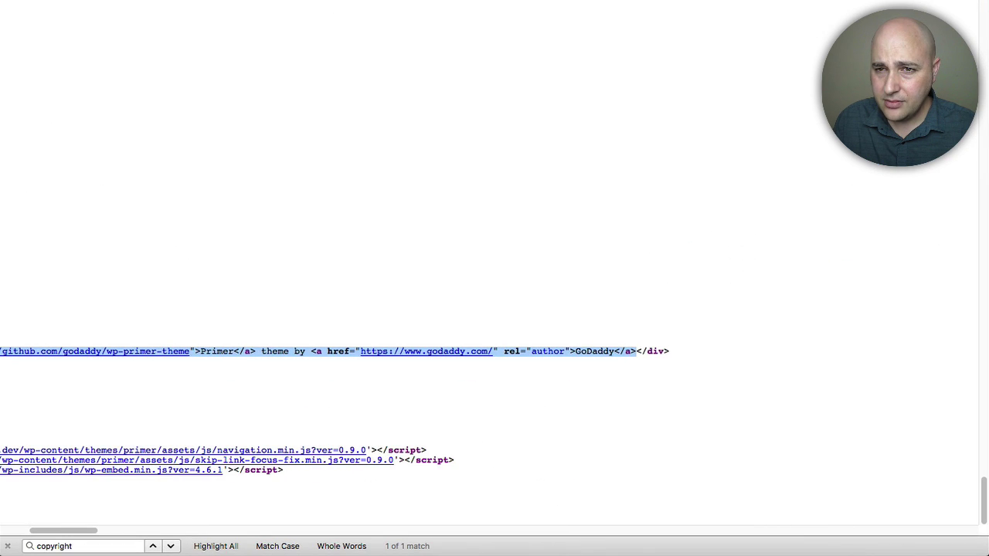
left_click(340, 3)
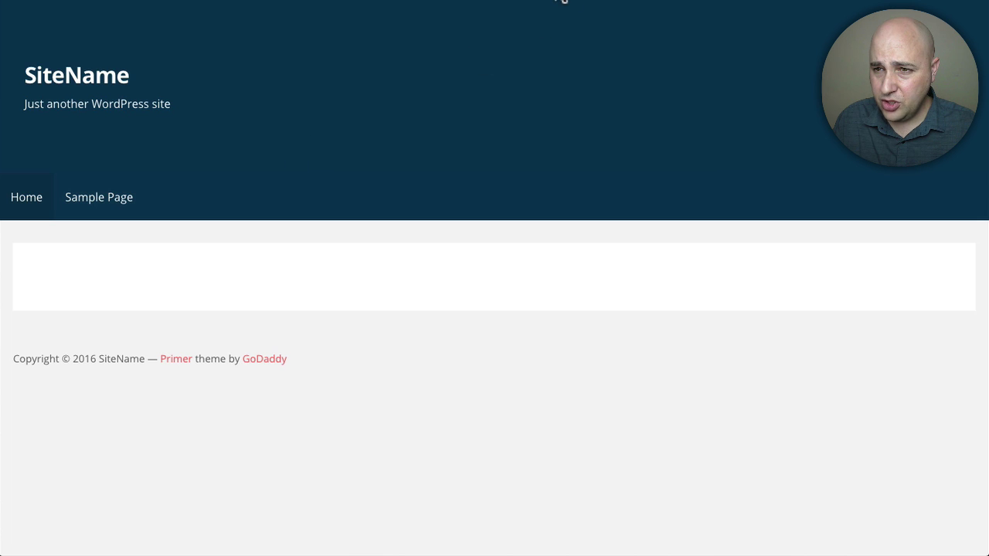
left_click(565, 2)
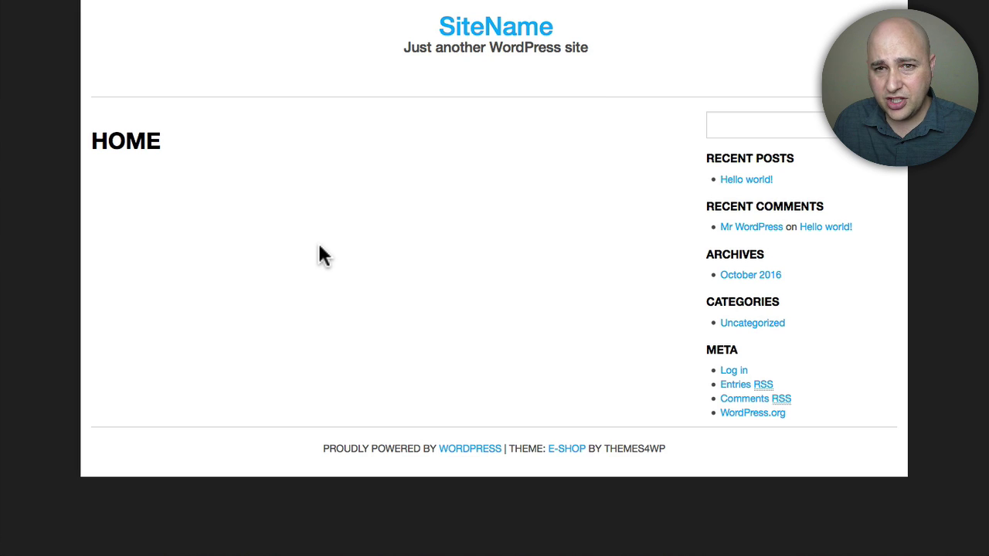
double_click(358, 450)
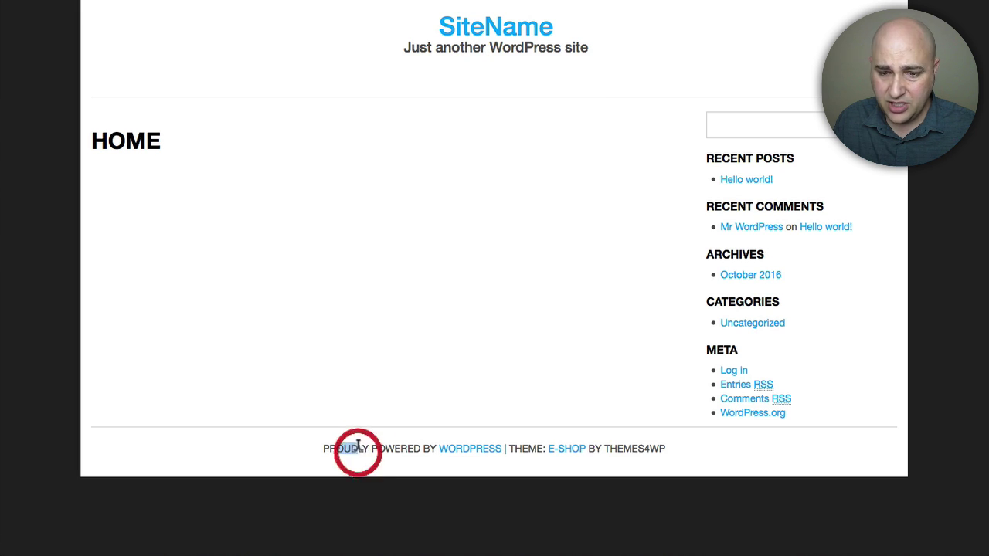
Show the source code of the E-Shop home page and search it for "prou" to locate the footer credit
left_click(303, 353)
right_click(303, 354)
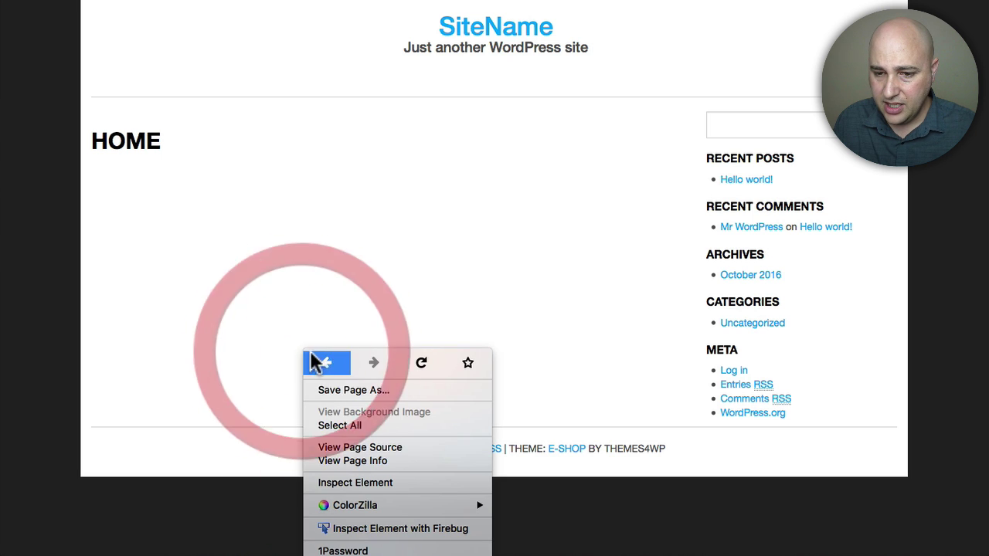
left_click(359, 448)
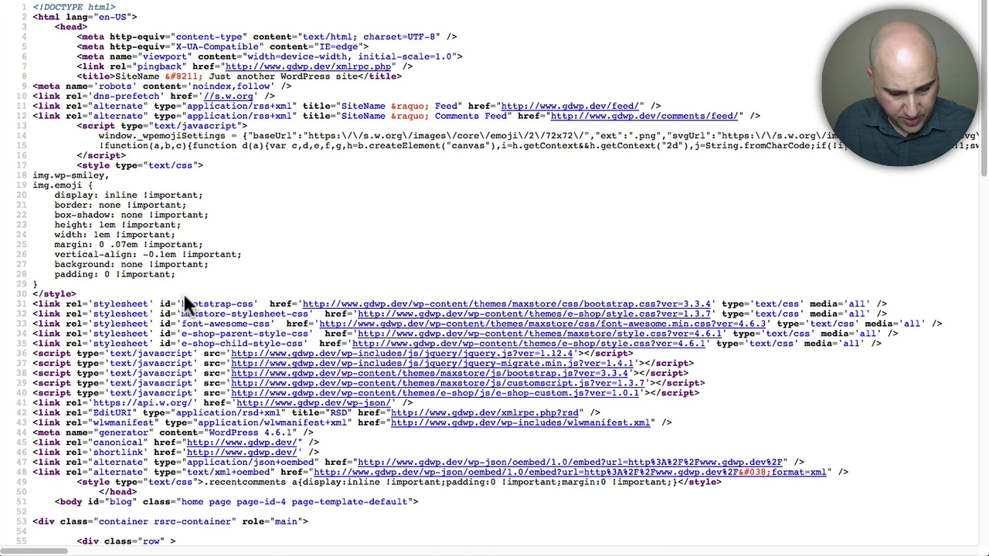
key("super+f")
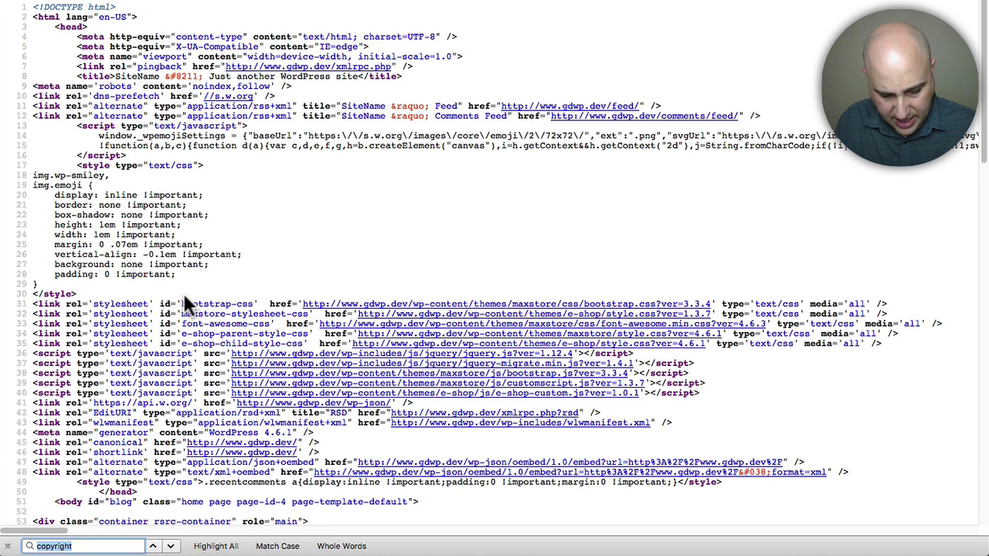
type("prou")
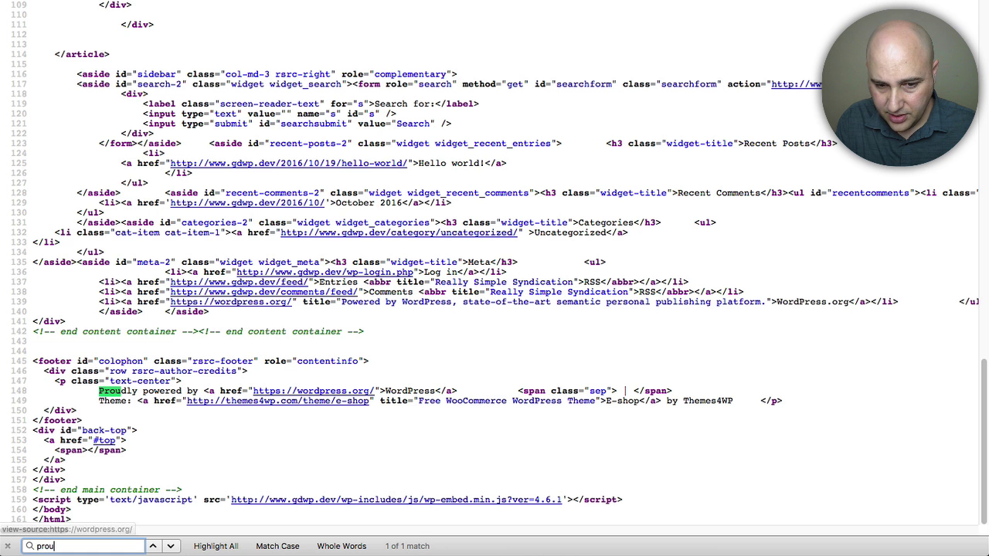
Copy the E-Shop footer credit code from "Proudly powered by" through the closing </p> tag, comparing it with the footer on the page
left_click(101, 387)
left_click_drag(99, 386, 779, 395)
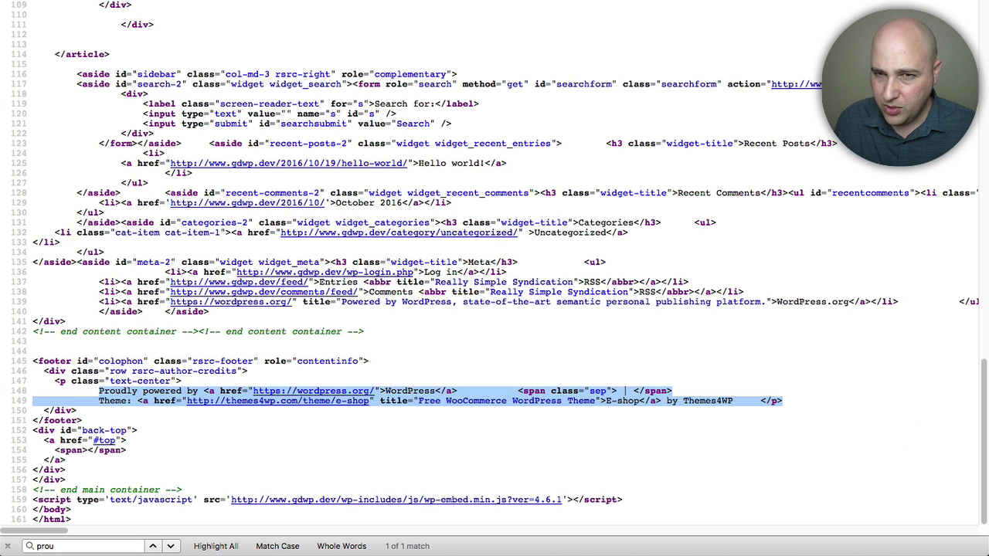
key("ctrl+shift+Tab")
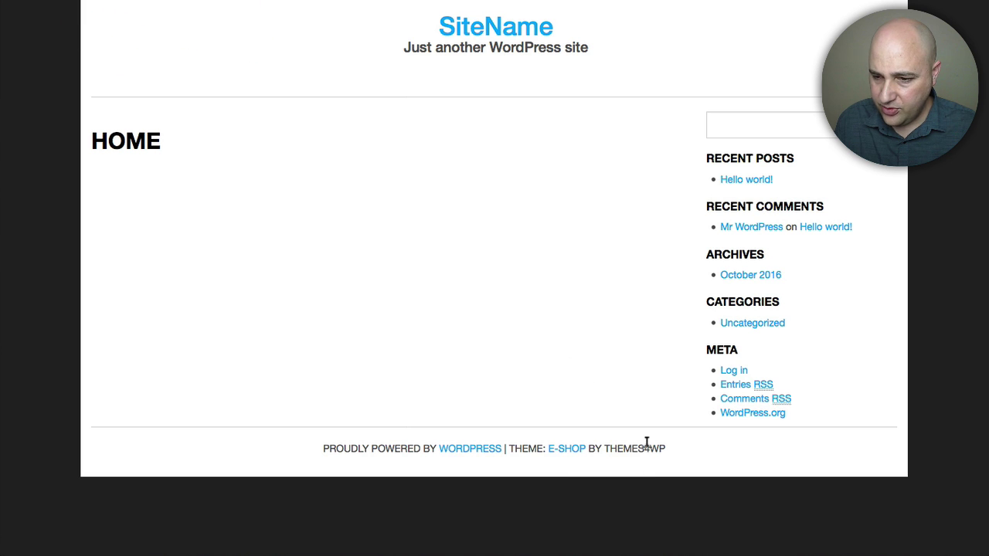
key("ctrl+Tab")
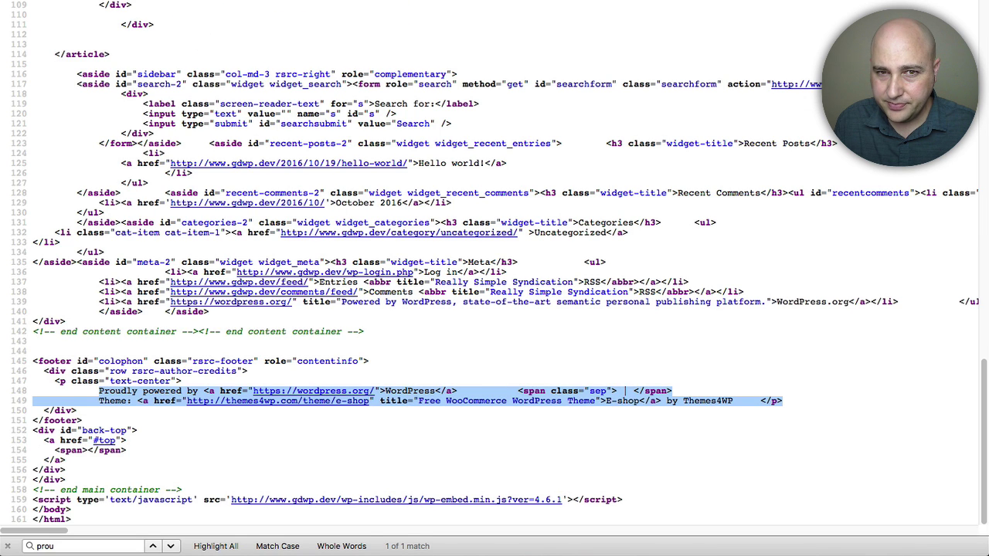
key("ctrl+shift+Tab")
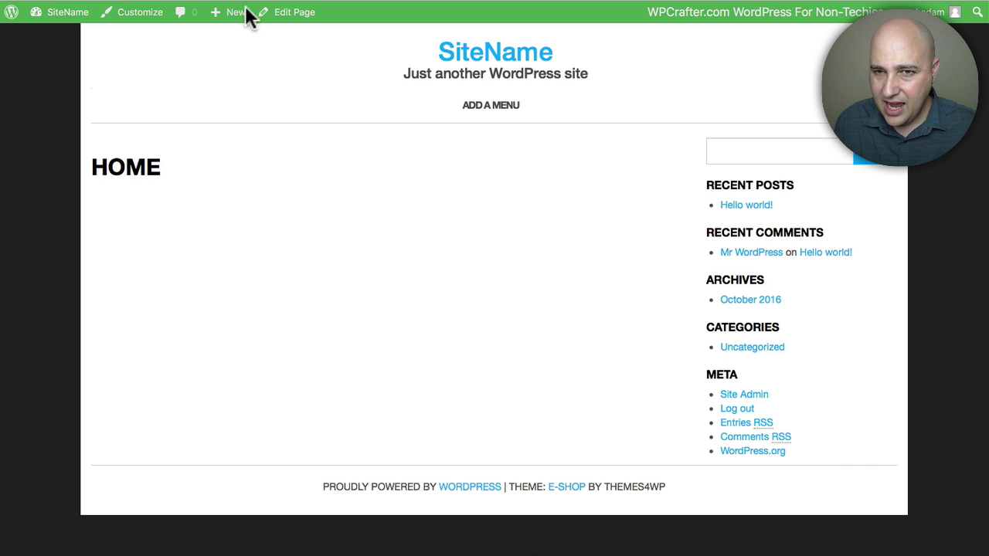
Replace the Find text of the Real-Time Find and Replace rule with the copied E-Shop footer credit code
key("ctrl+shift+Tab")
left_click(159, 193)
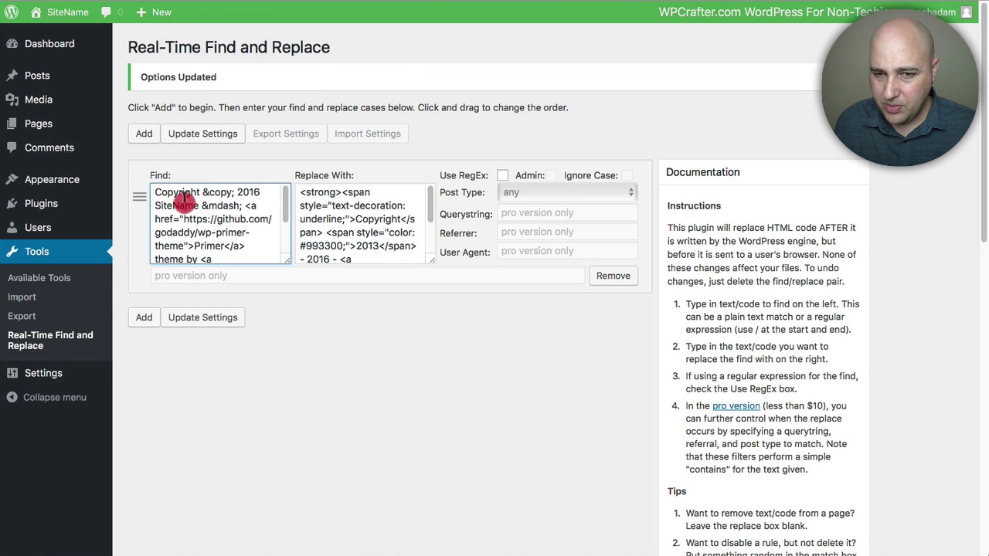
left_click_drag(157, 193, 250, 274)
key("BackSpace")
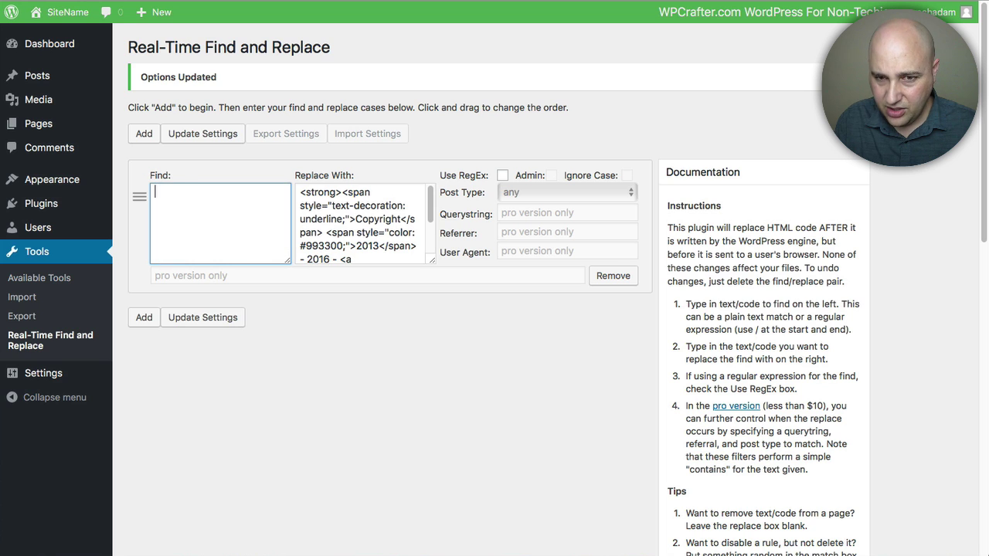
key("ctrl+v")
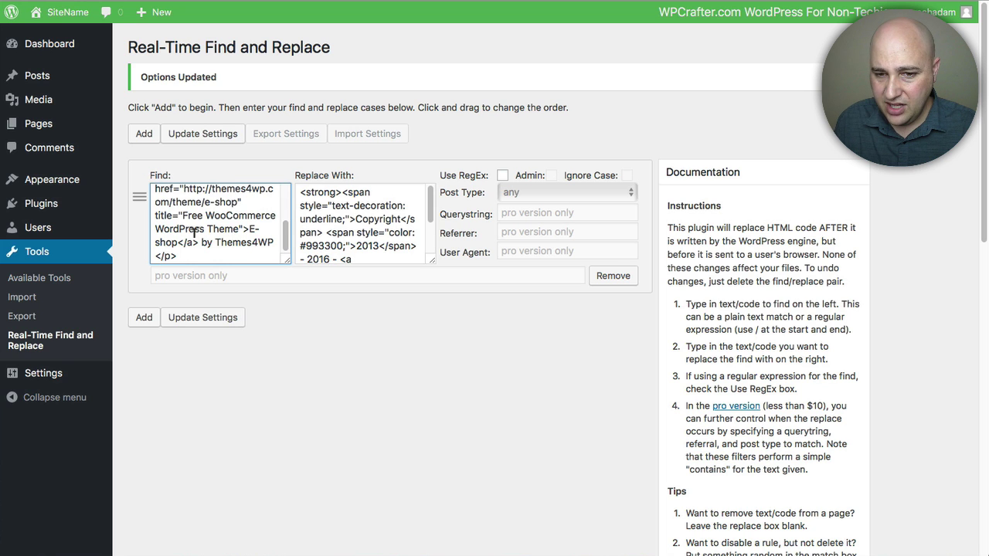
Save the find-and-replace rule and reload the E-Shop home page to check its footer
left_click(202, 317)
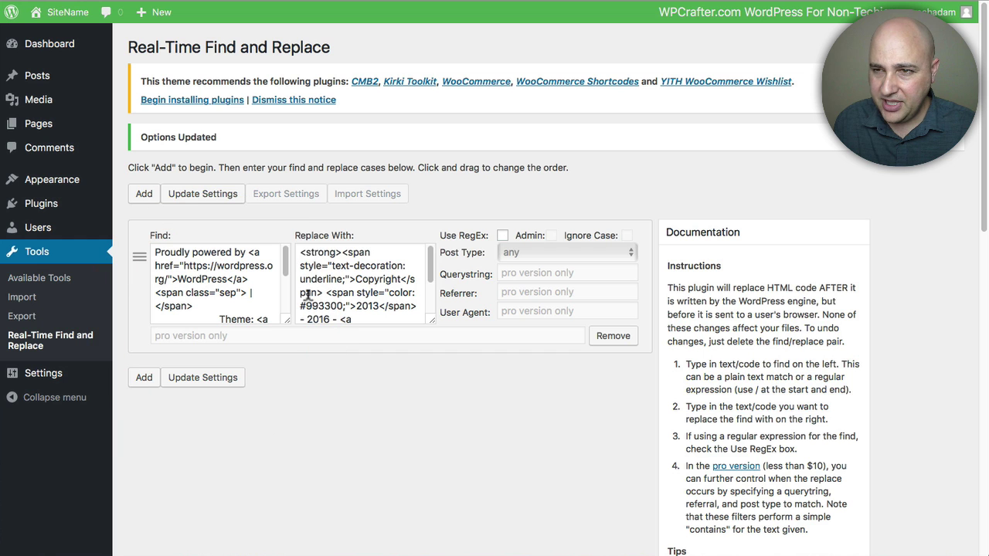
left_click(778, 19)
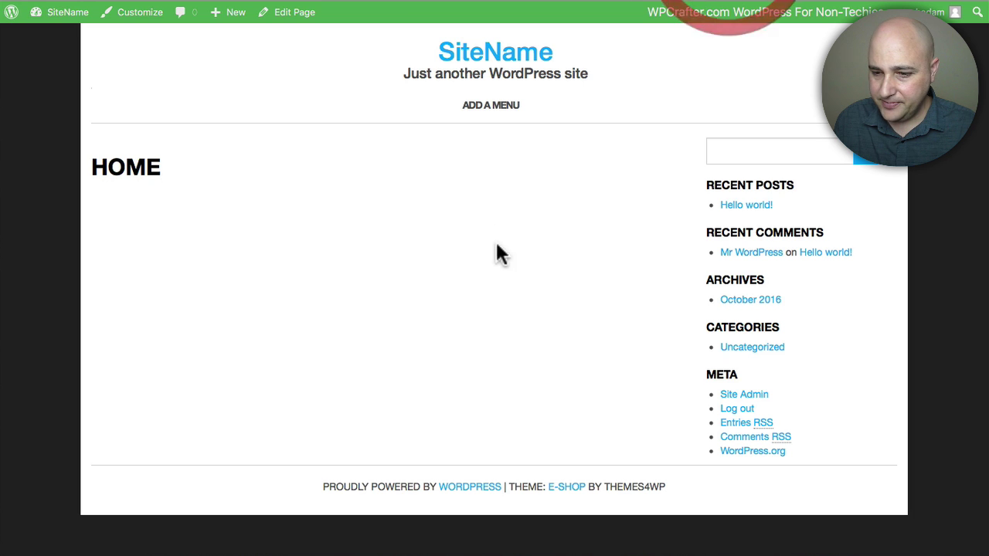
key("super+r")
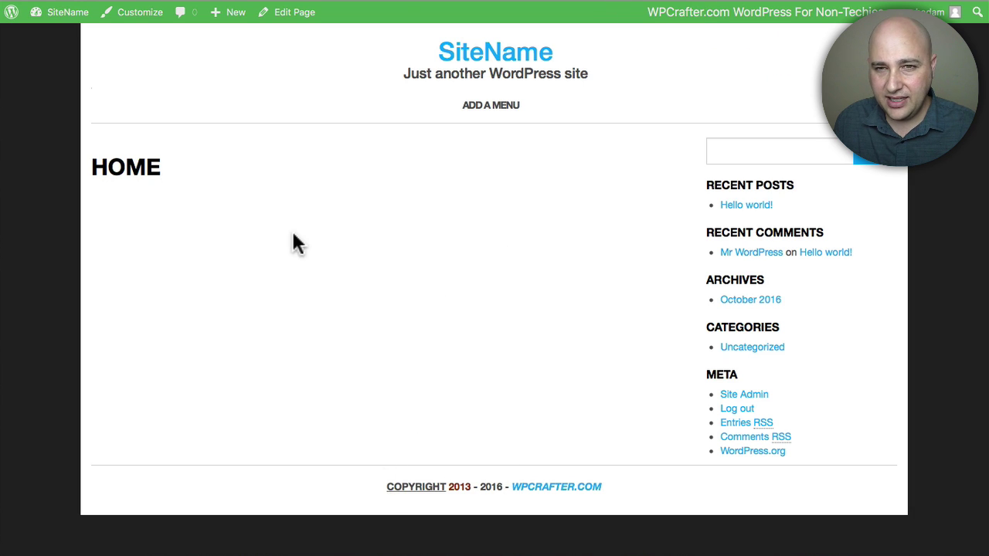
Return to the installed themes and activate the Sydney theme
left_click(255, 4)
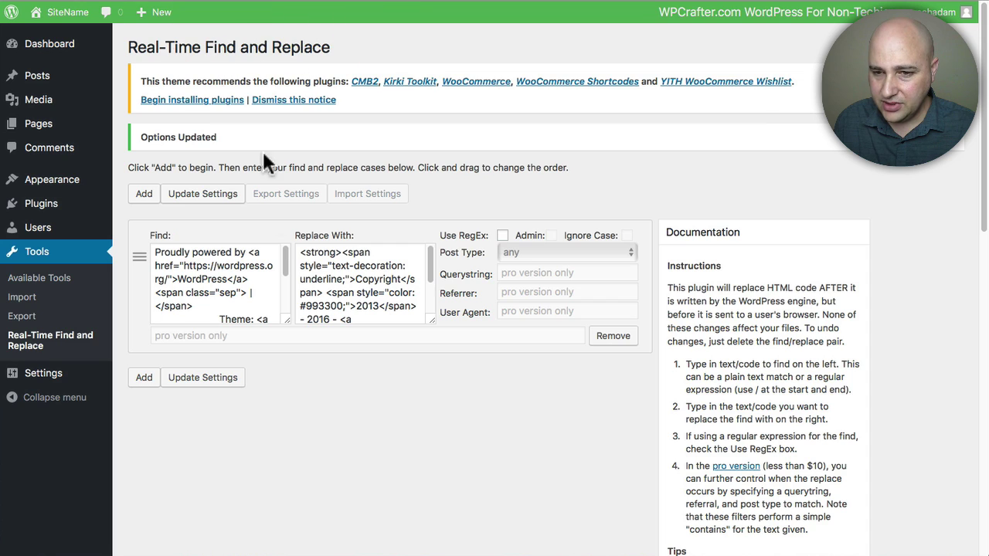
left_click(460, 4)
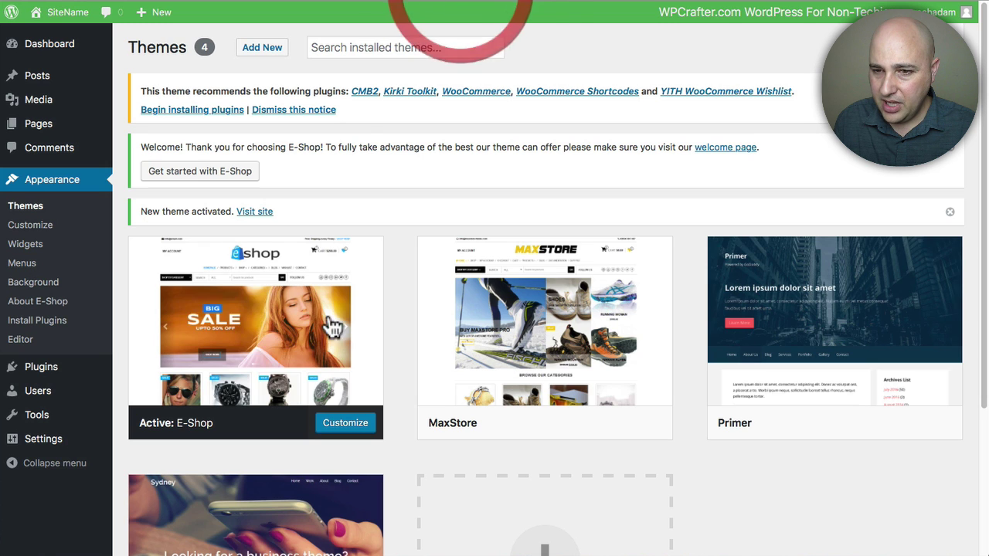
scroll(417, 317, "down", 3)
mouse_move(475, 250)
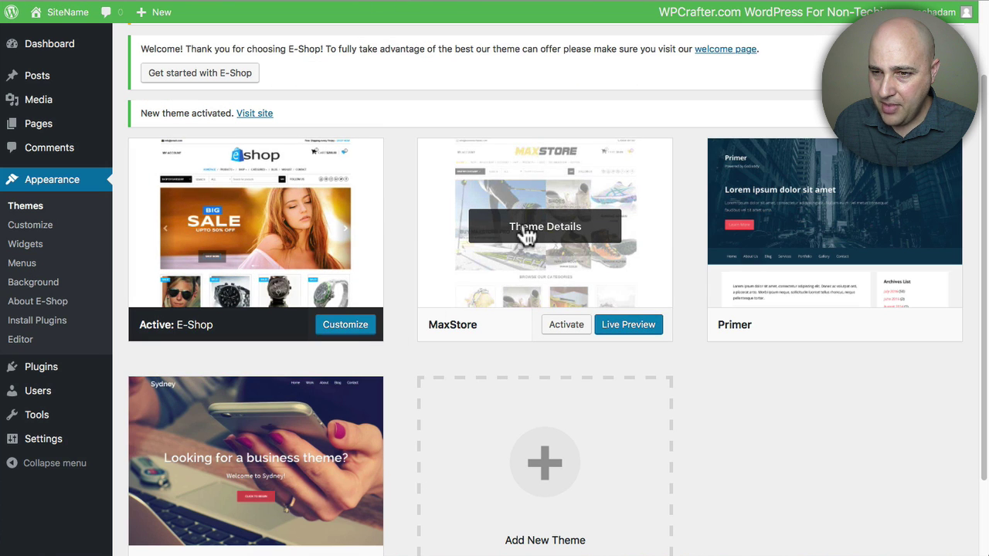
scroll(387, 348, "down", 3)
mouse_move(309, 426)
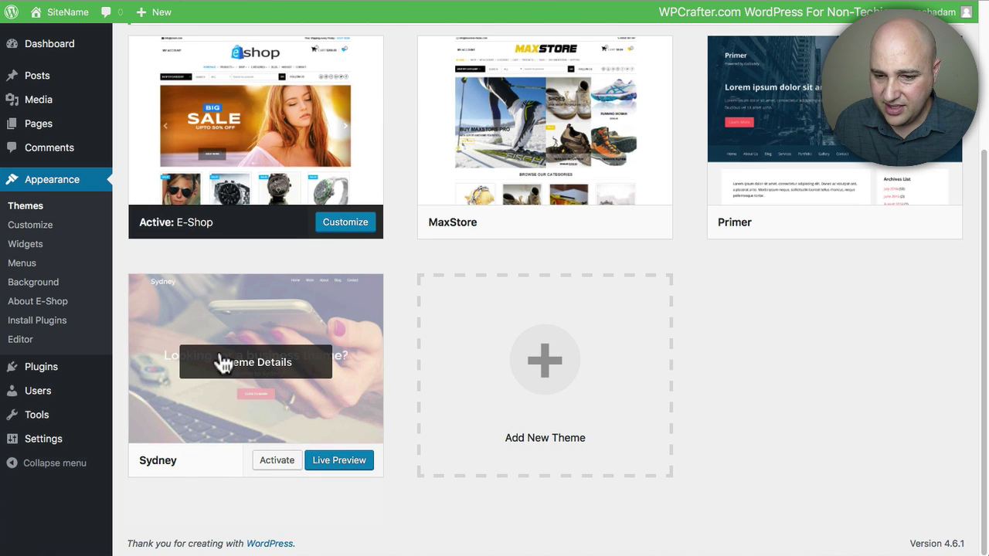
left_click(275, 461)
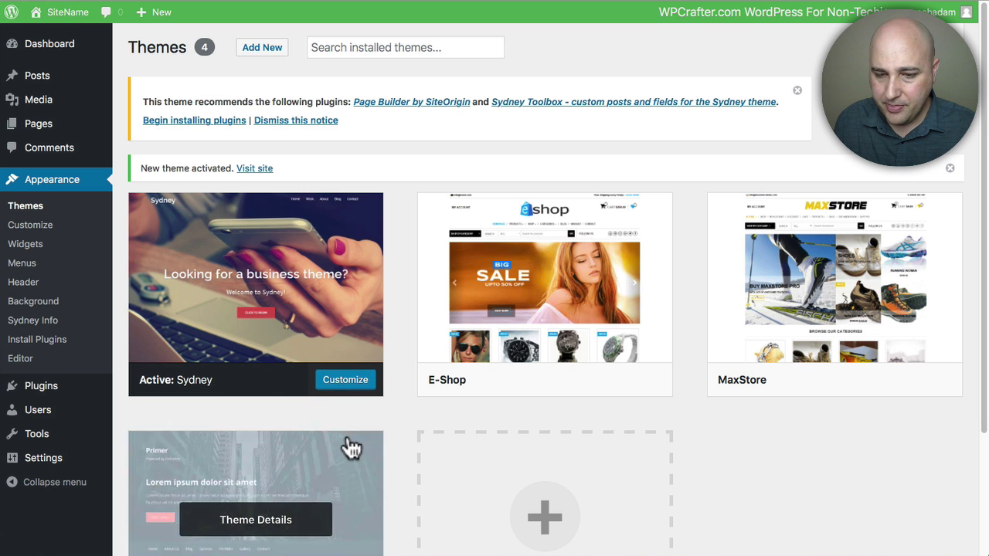
Reload the logged-in and public home pages in the Sydney theme and examine the footer credit
left_click(753, 22)
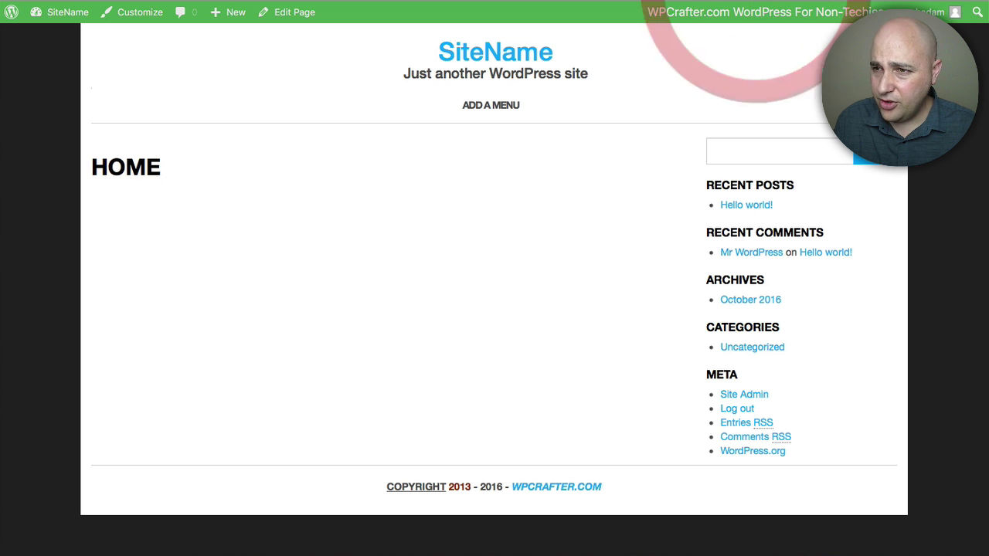
key("super+r")
scroll(363, 255, "down", 10)
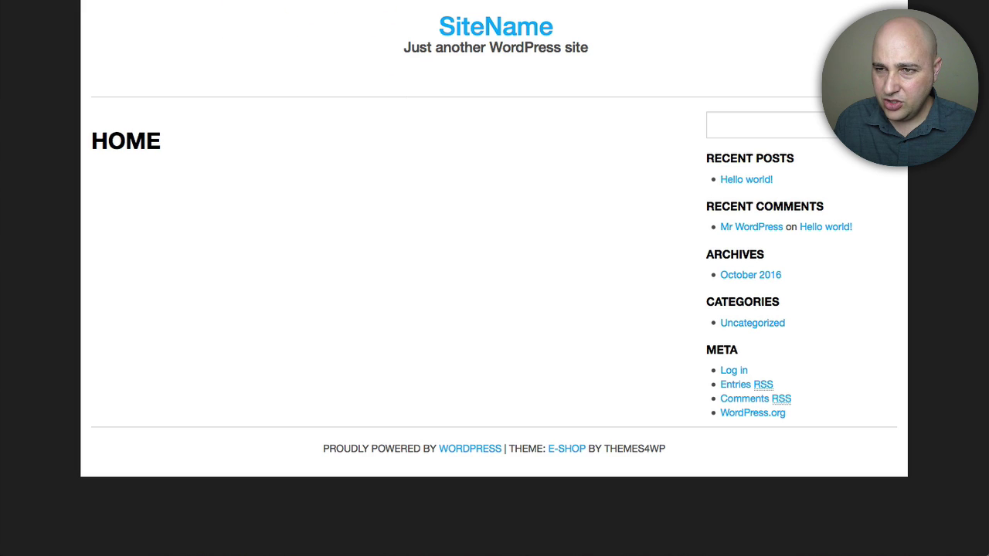
key("super+r")
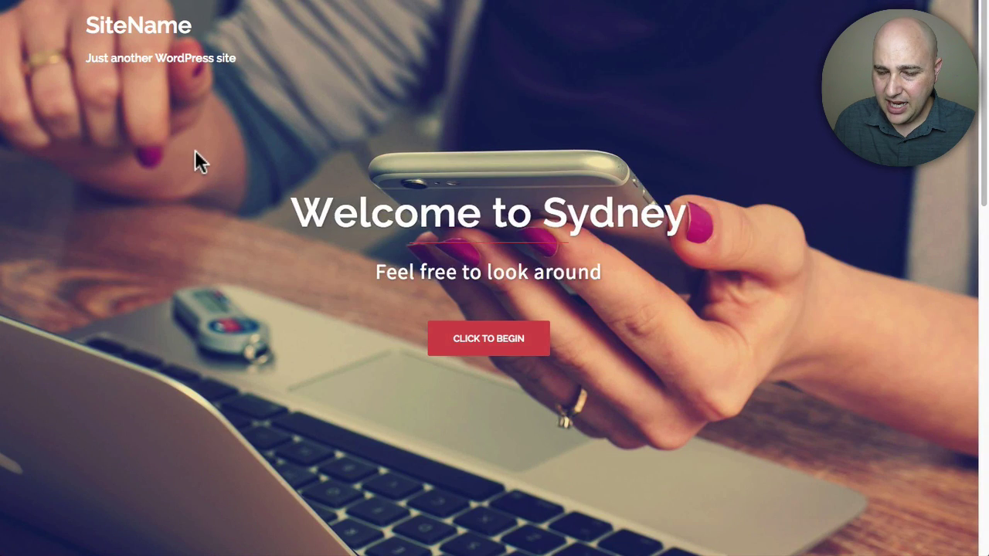
scroll(194, 159, "down", 15)
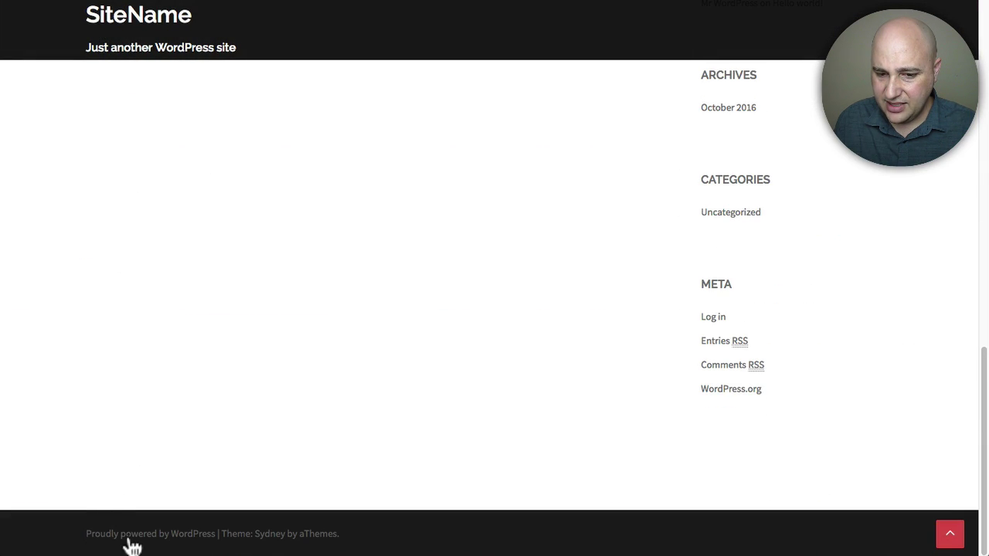
Search the Sydney home page's source code for "proud" and copy the footer credit code through "by aThemes."
right_click(150, 106)
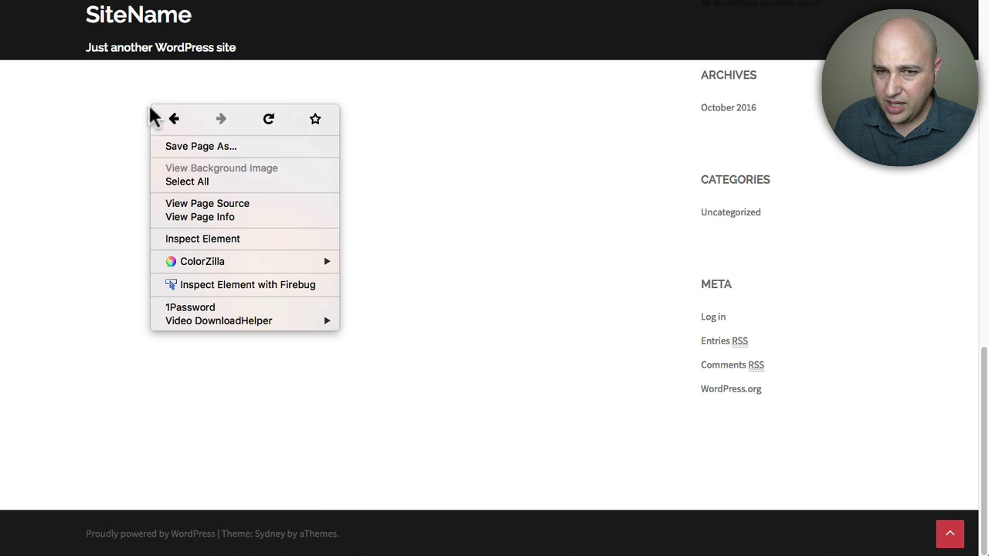
left_click(178, 207)
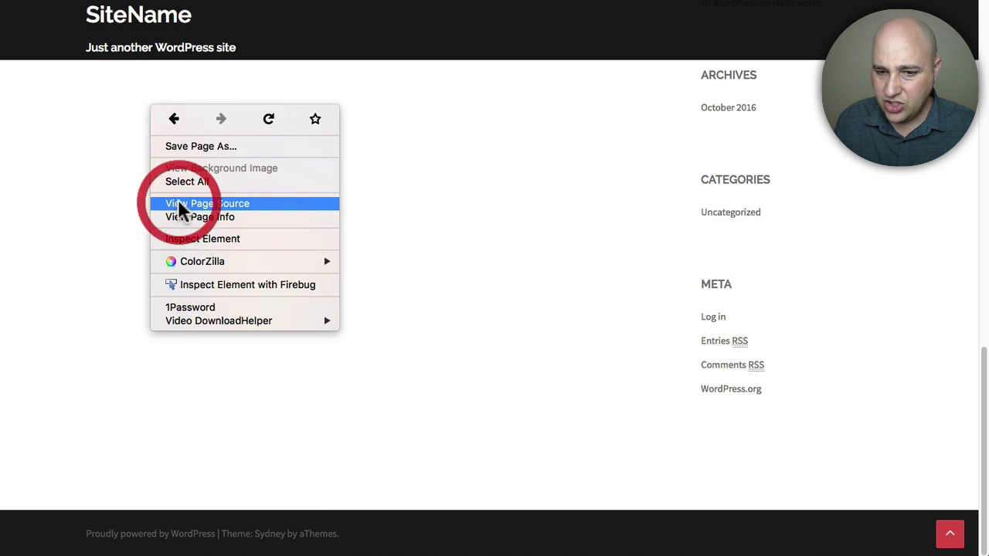
key("super+f")
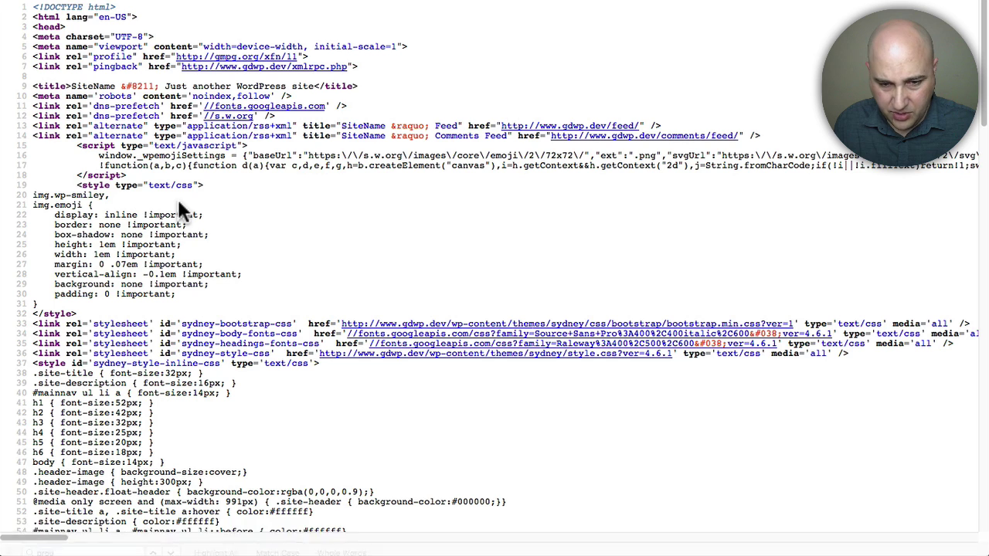
type("proud")
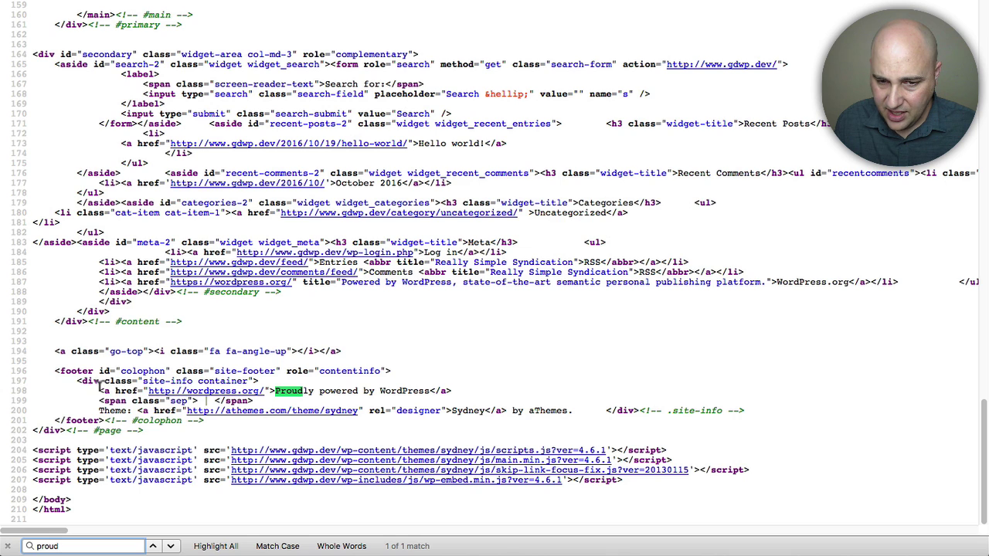
left_click_drag(99, 390, 605, 402)
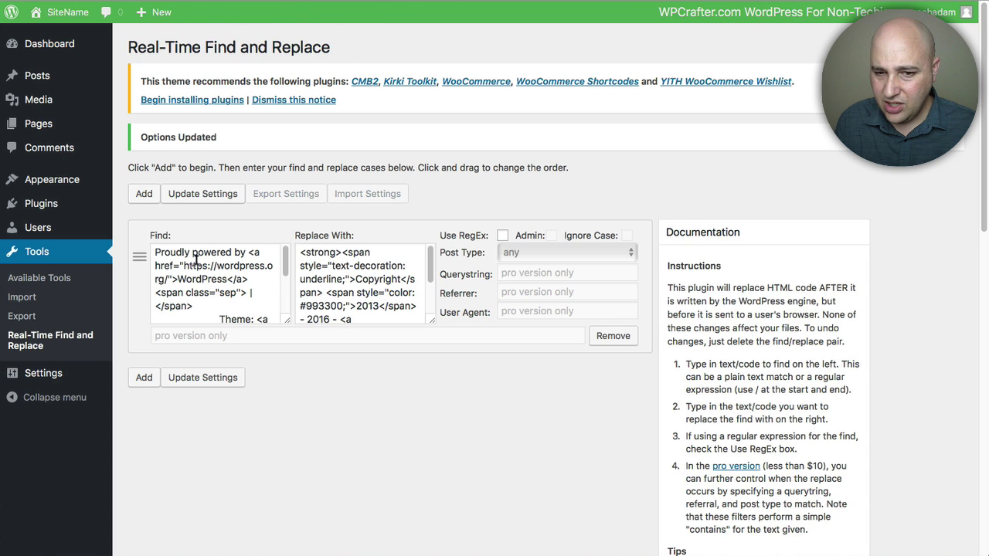
Save the rule with the copied Sydney footer credit code as its Find text and reload the home page to check the footer
triple_click(194, 260)
key("ctrl+v")
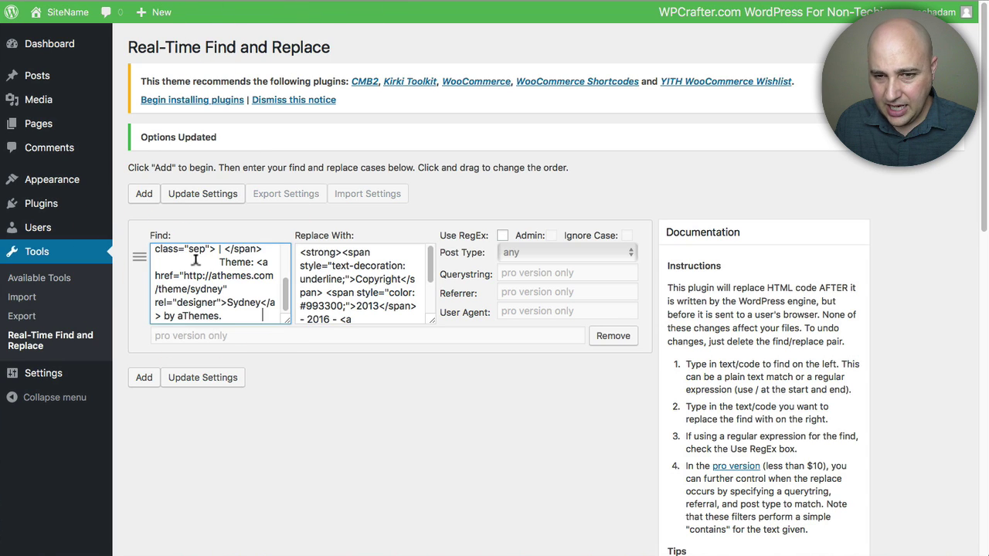
left_click(207, 380)
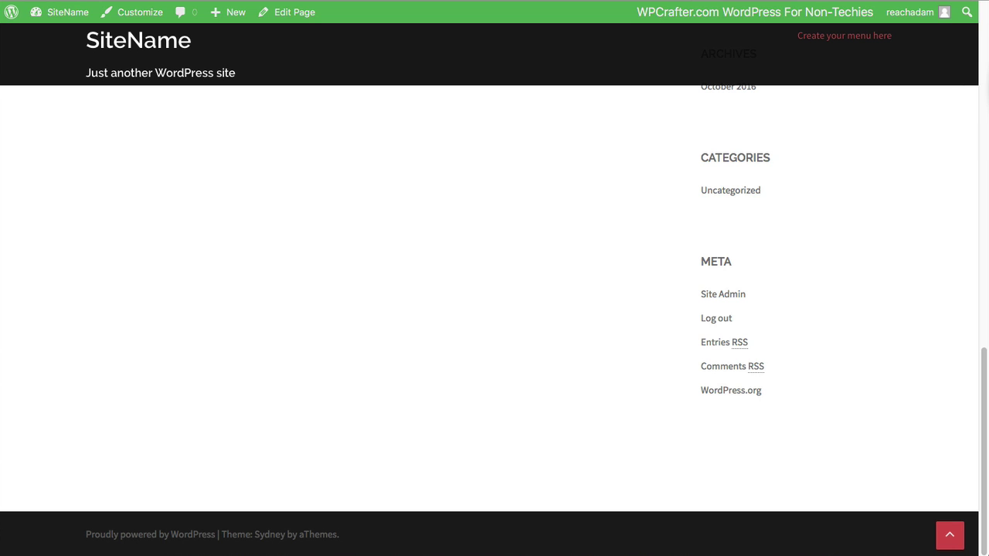
key("super+r")
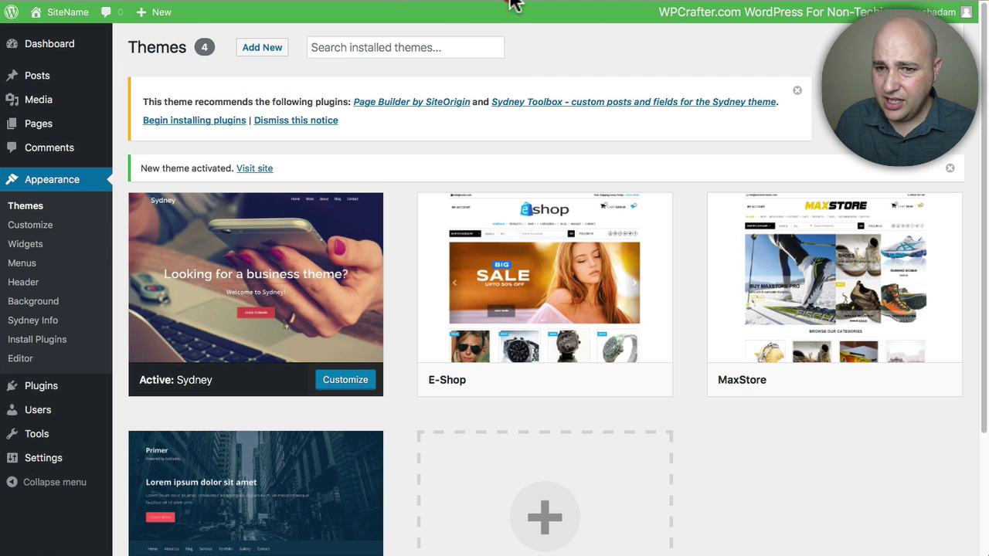
Return to the installed themes and activate the Primer theme
mouse_move(274, 312)
scroll(274, 312, "down", 3)
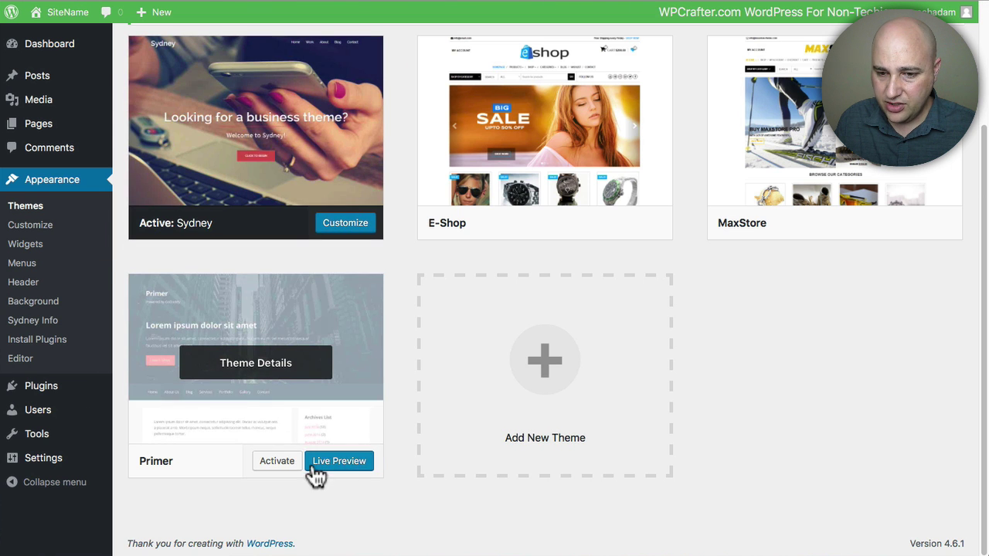
left_click(272, 461)
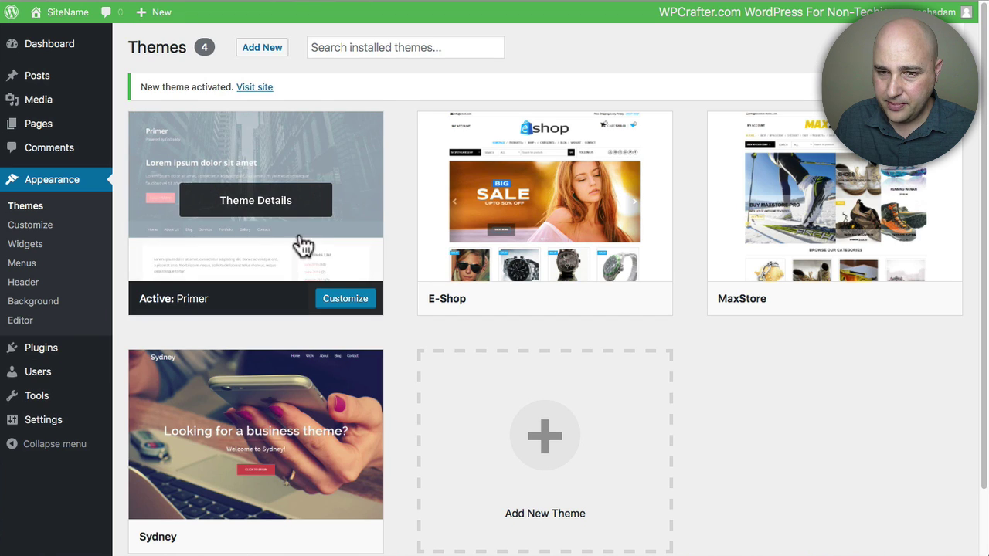
Open the home page in the Primer theme and examine the copyright text, year and site name in its footer credit
left_click(740, 10)
left_click(724, 5)
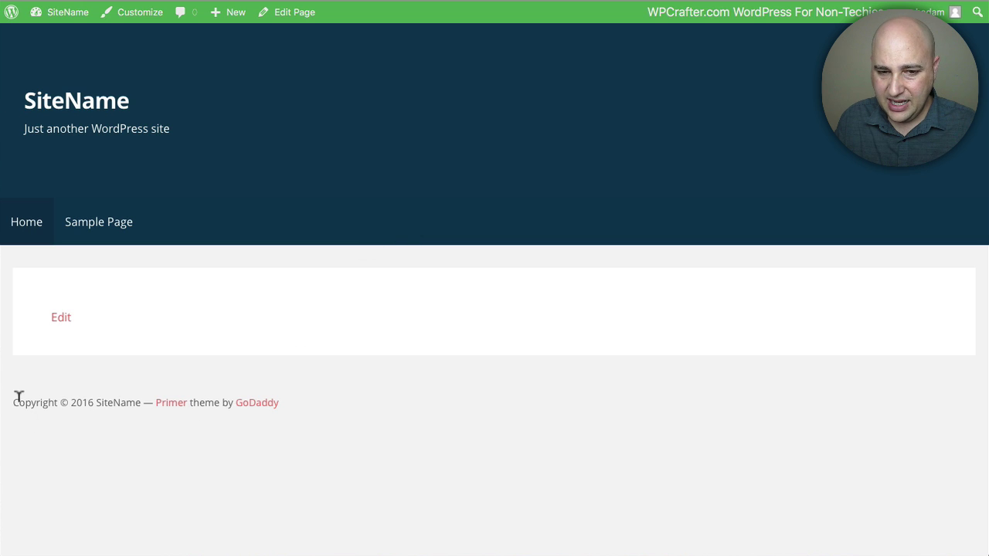
left_click_drag(18, 396, 132, 397)
left_click(100, 398)
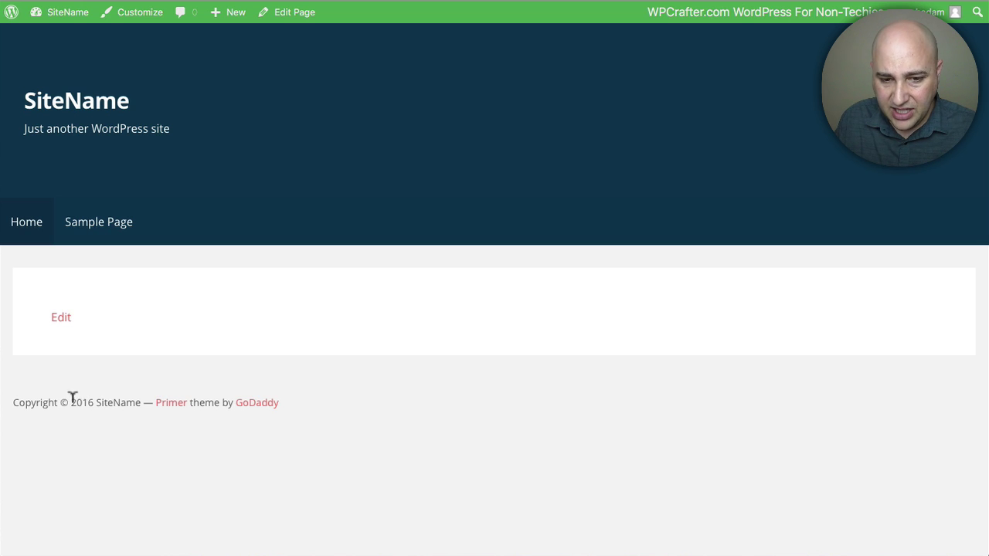
left_click_drag(71, 399, 92, 399)
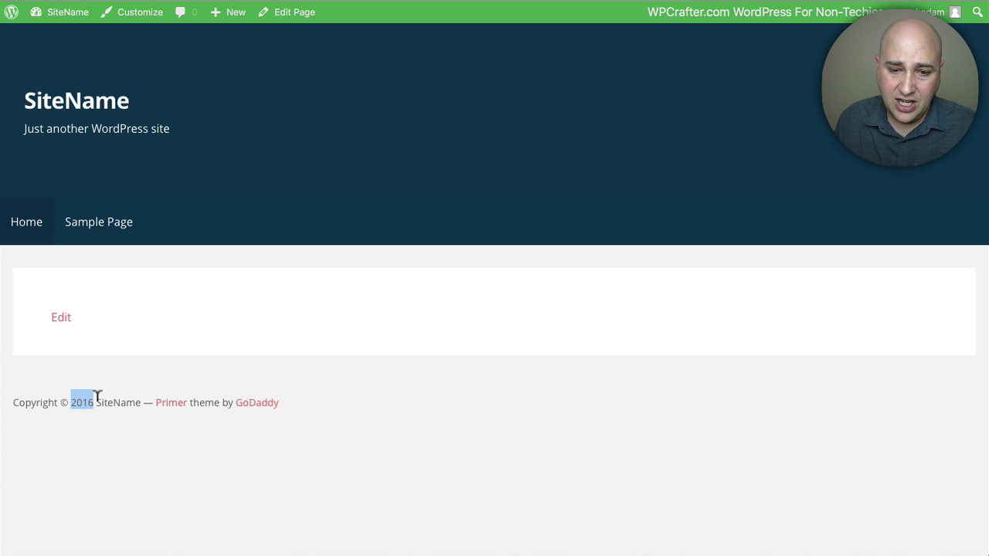
left_click_drag(97, 401, 137, 403)
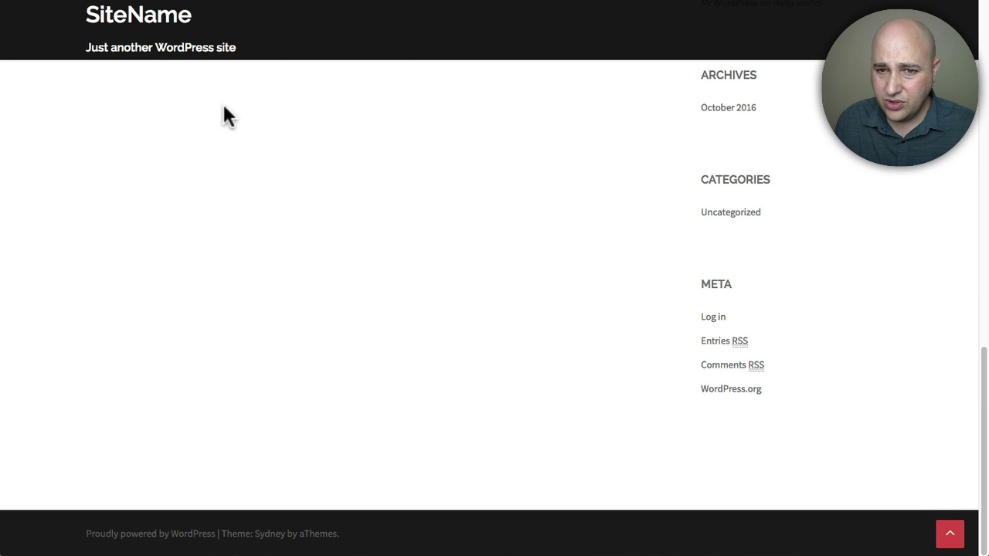
Search the Primer home page's source code for "copy" and copy the footer credit code from "Copyright" through the GoDaddy link
left_click(555, 2)
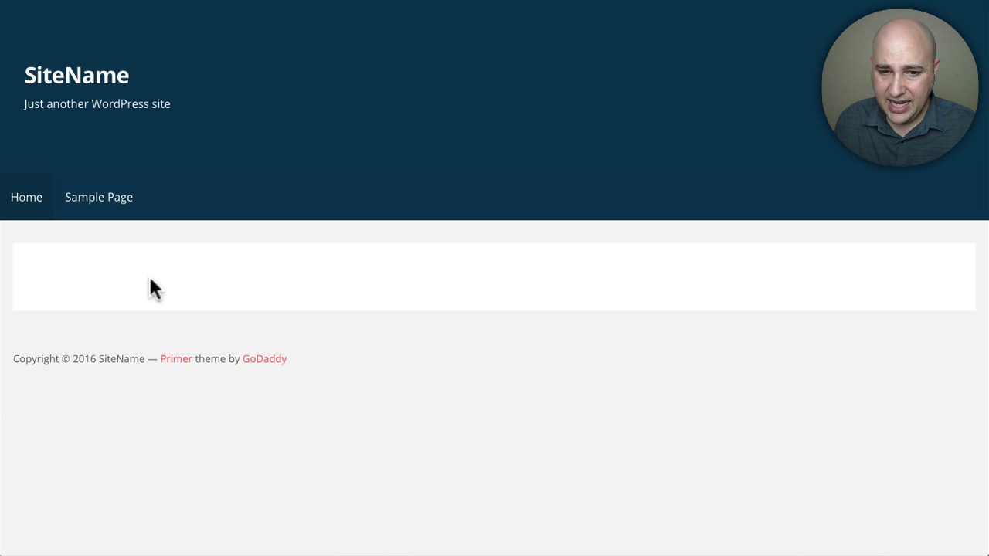
left_click(85, 329)
right_click(85, 329)
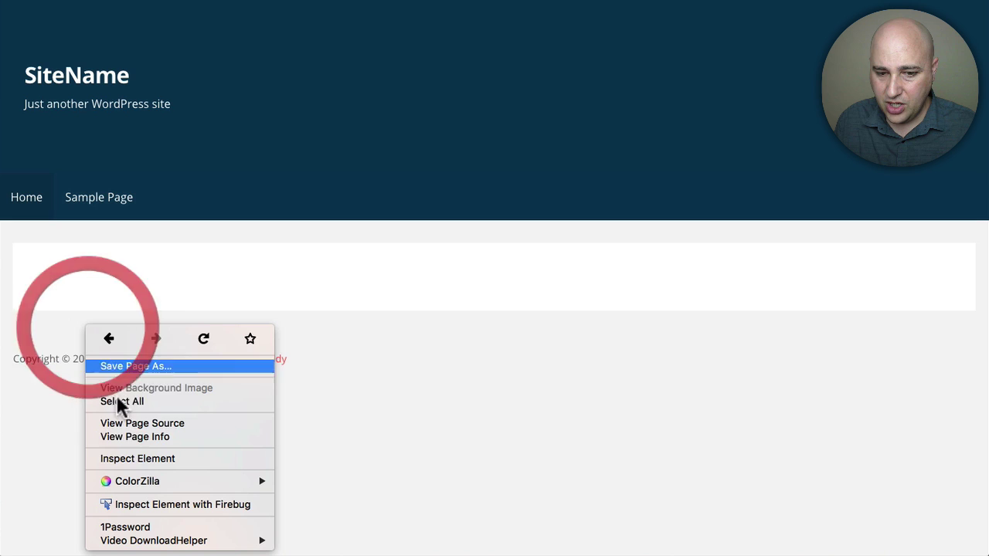
left_click(139, 424)
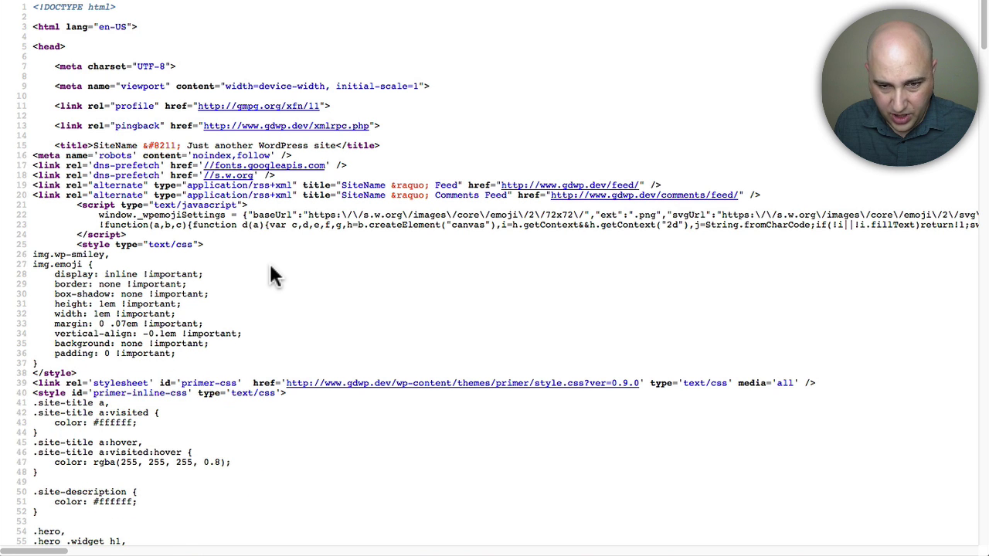
key("ctrl+f")
type("copy")
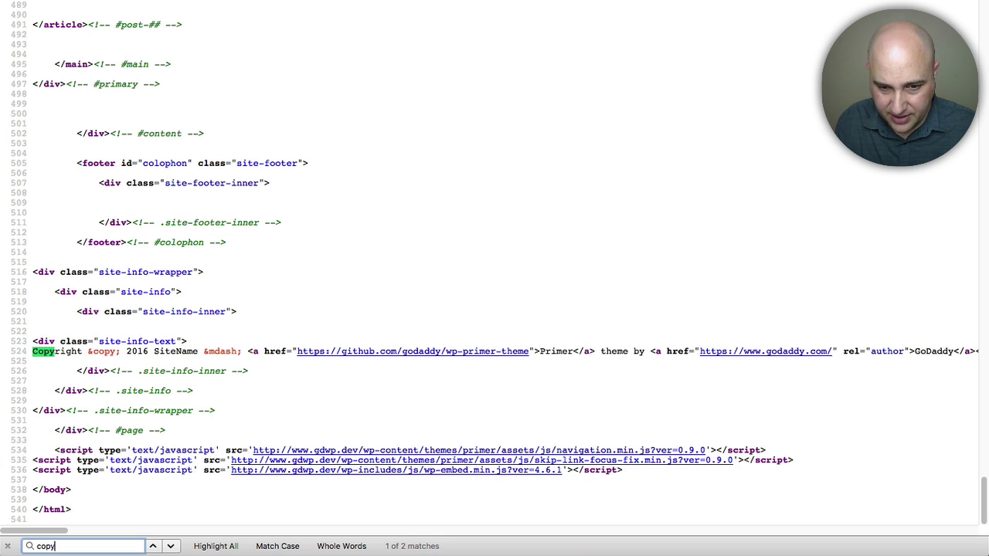
left_click(34, 350)
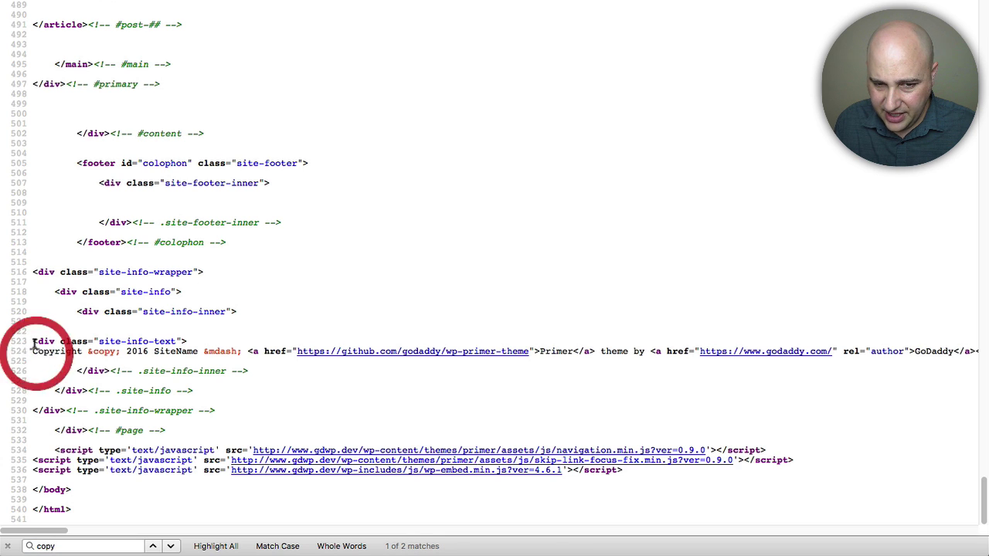
double_click(137, 351)
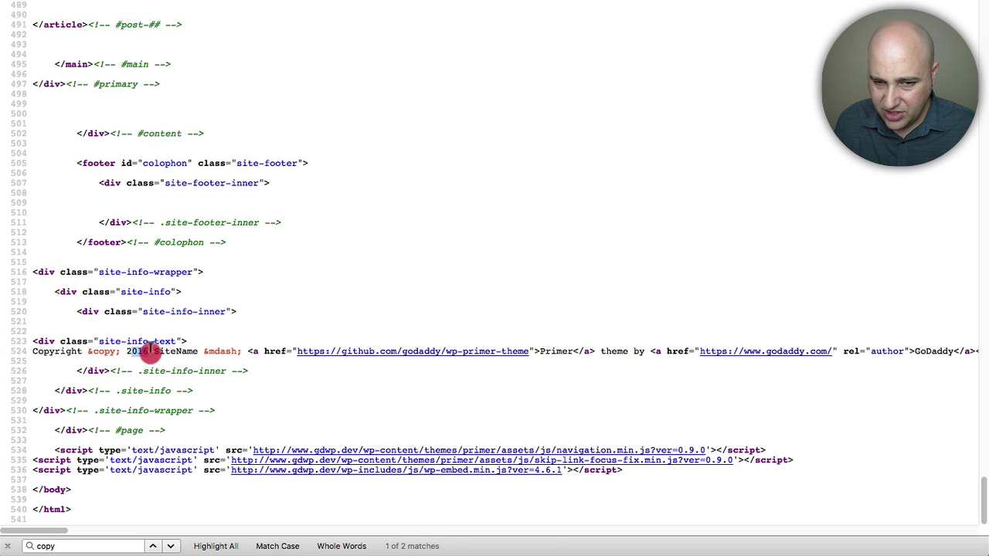
left_click_drag(32, 348, 816, 348)
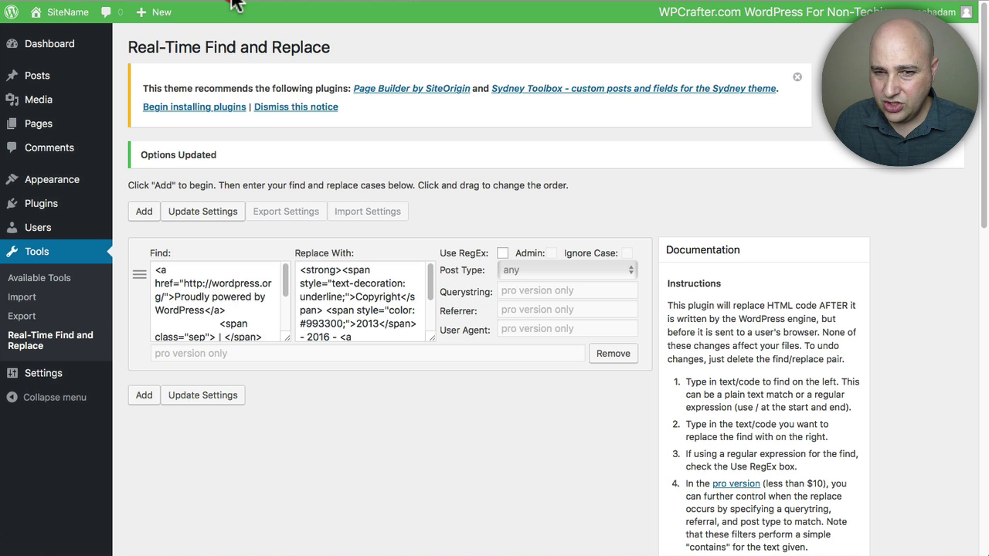
Replace the rule's Find text with the copied Primer footer code, save the settings and reload the home page to check the footer
left_click(224, 302)
key("ctrl+a")
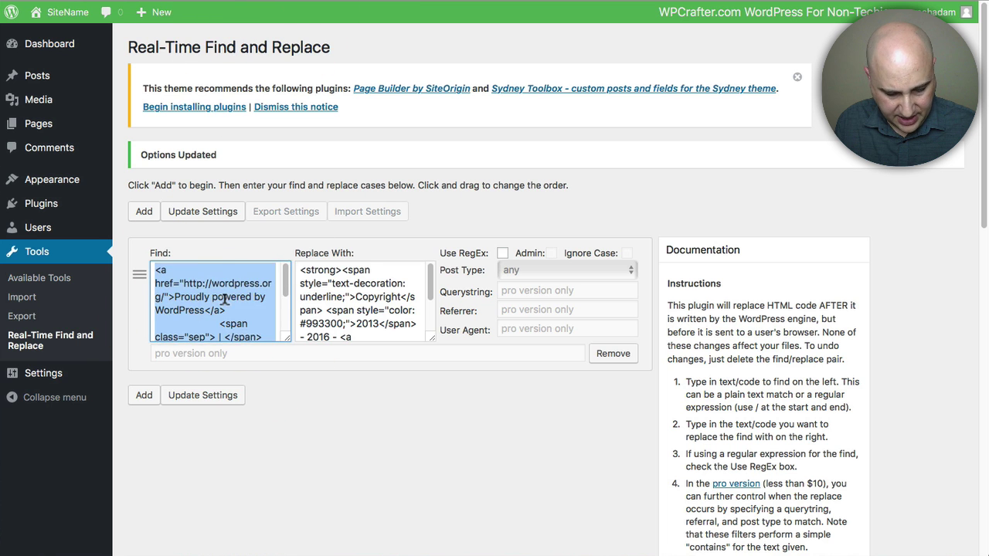
key("ctrl+v")
left_click(202, 395)
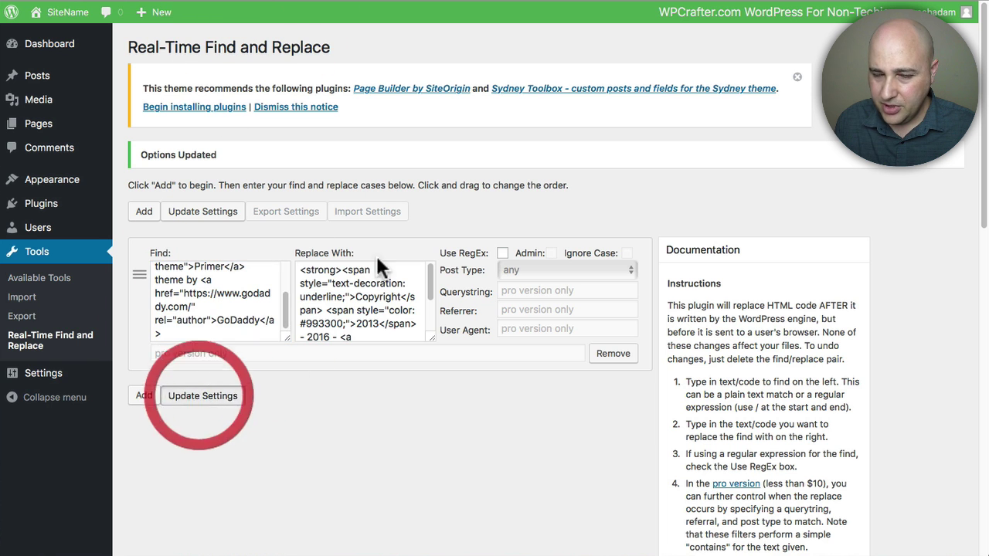
key("ctrl+Tab")
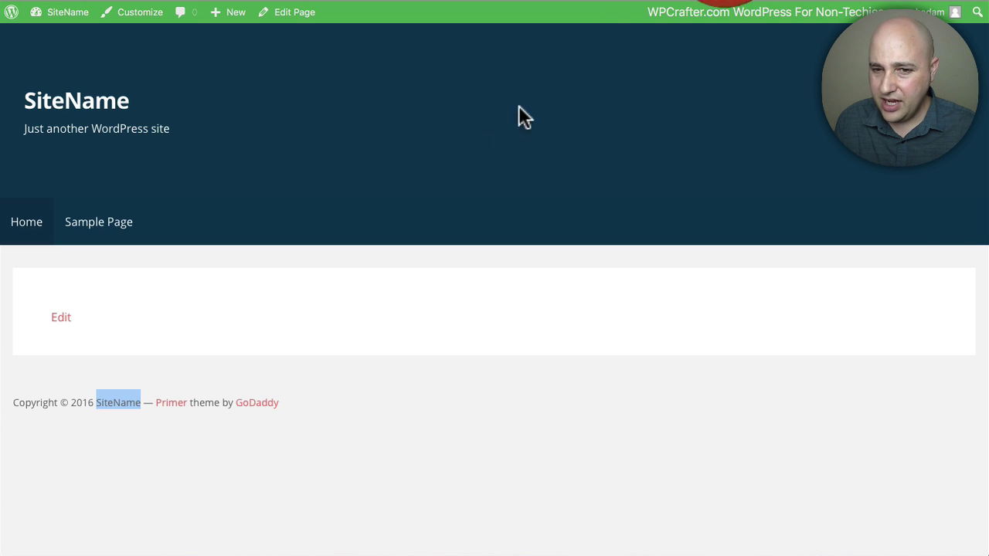
key("ctrl+r")
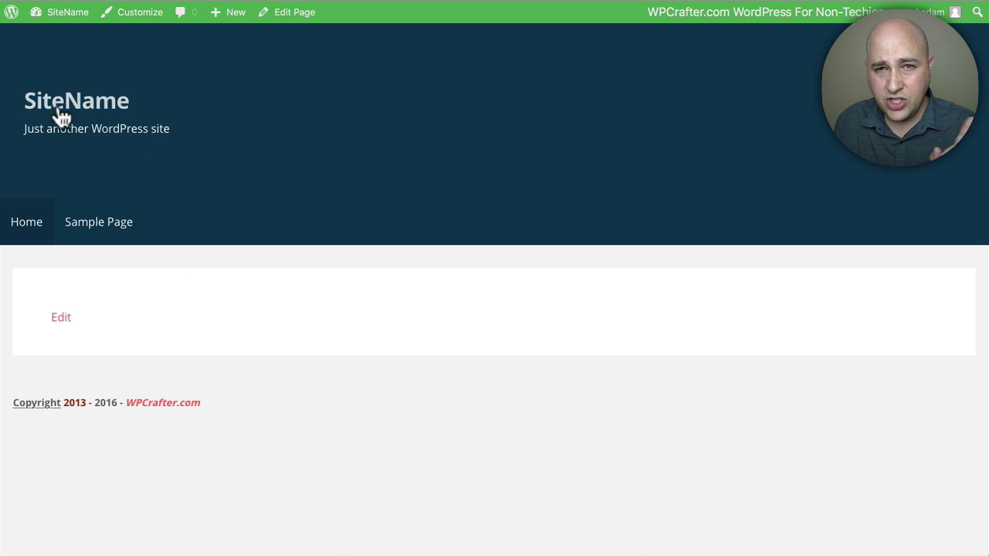
Change the Site Title to "WPCrafter" in the general settings and save the changes
left_click(475, 2)
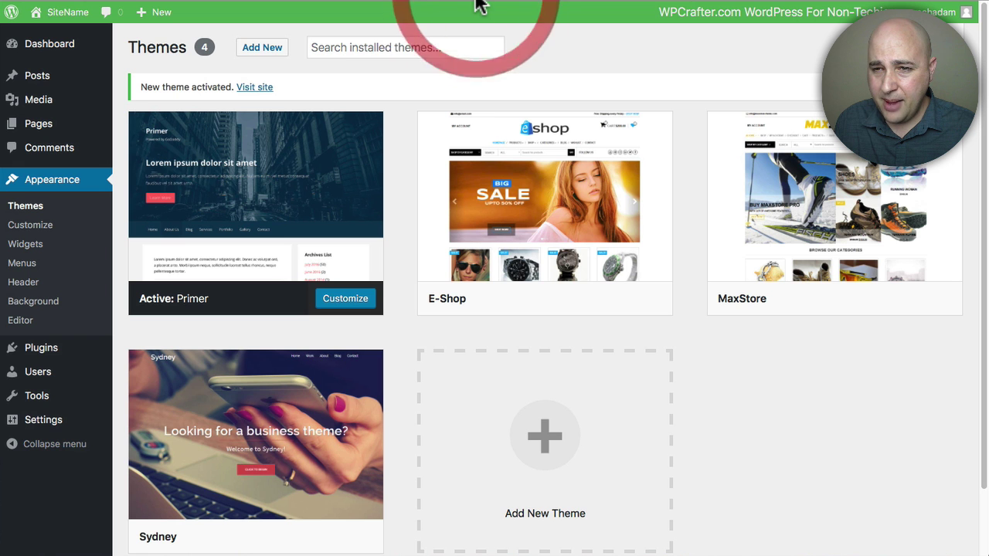
left_click(38, 418)
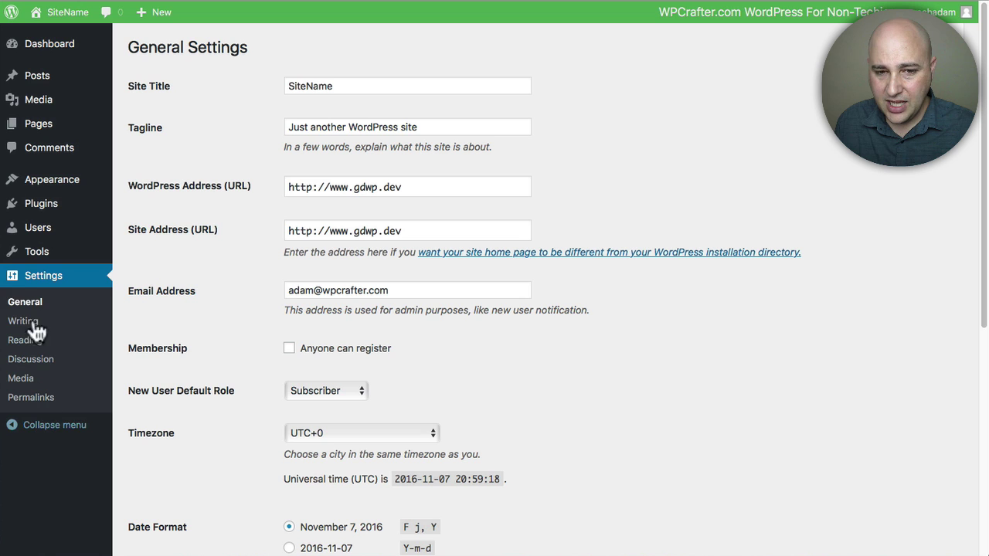
left_click_drag(294, 82, 331, 82)
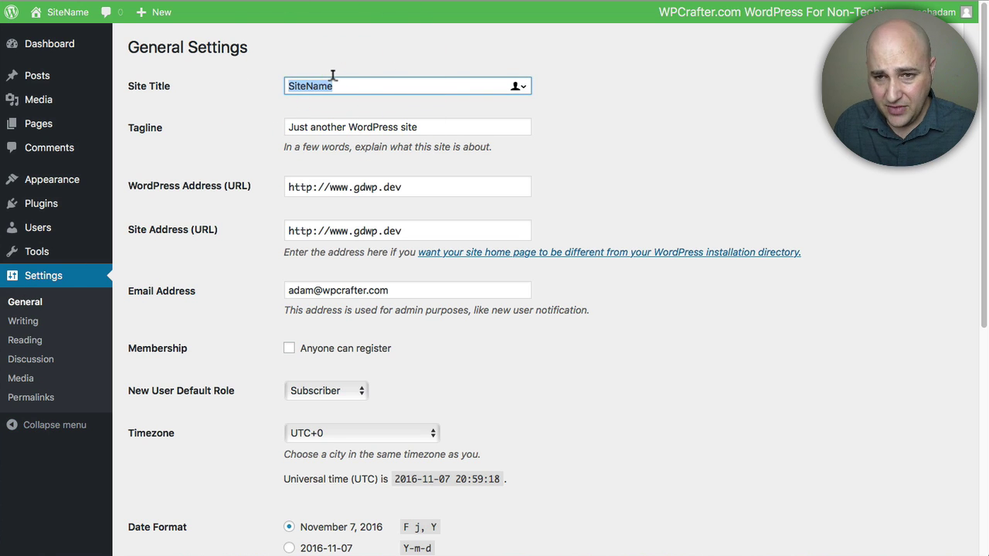
type("G")
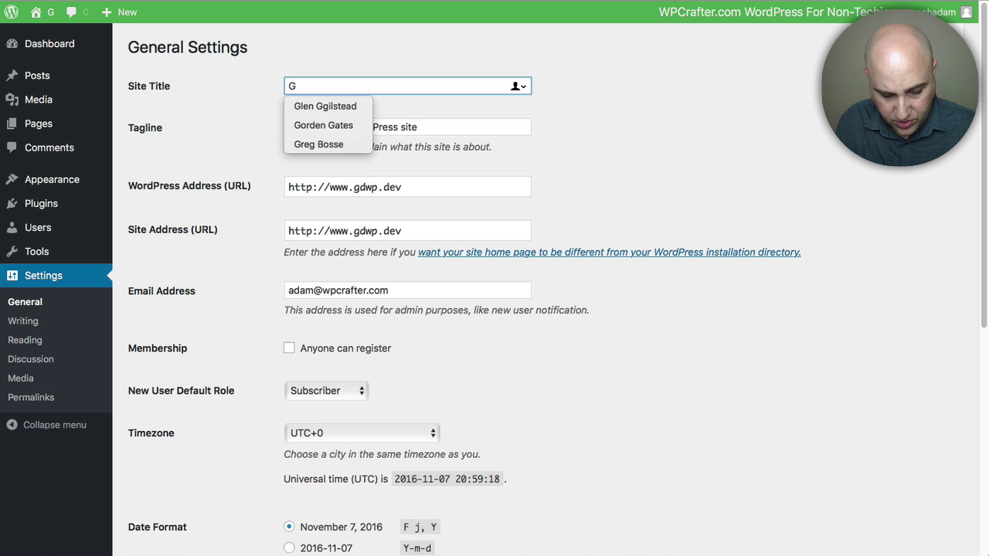
key("BackSpace")
type("Wo")
key("BackSpace")
type("P")
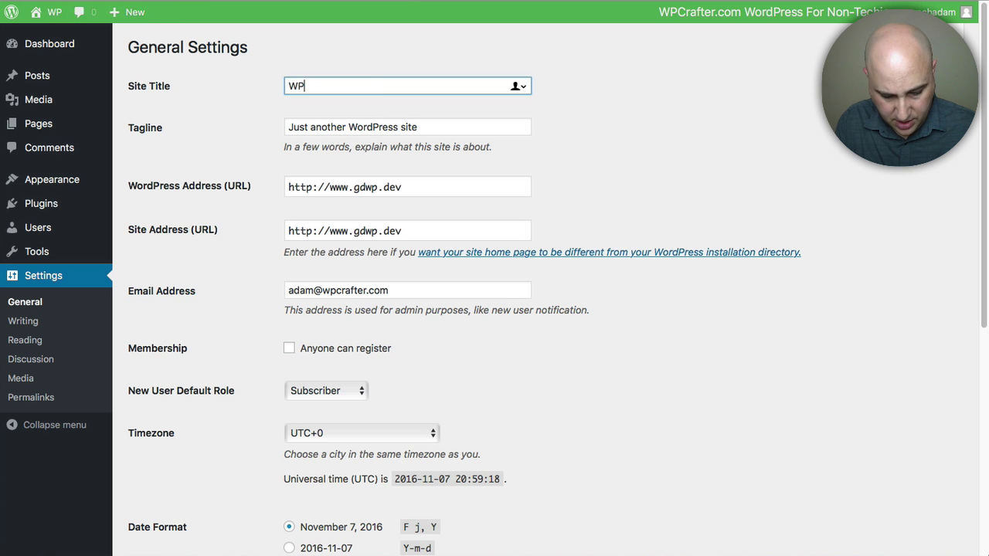
type("Crafter")
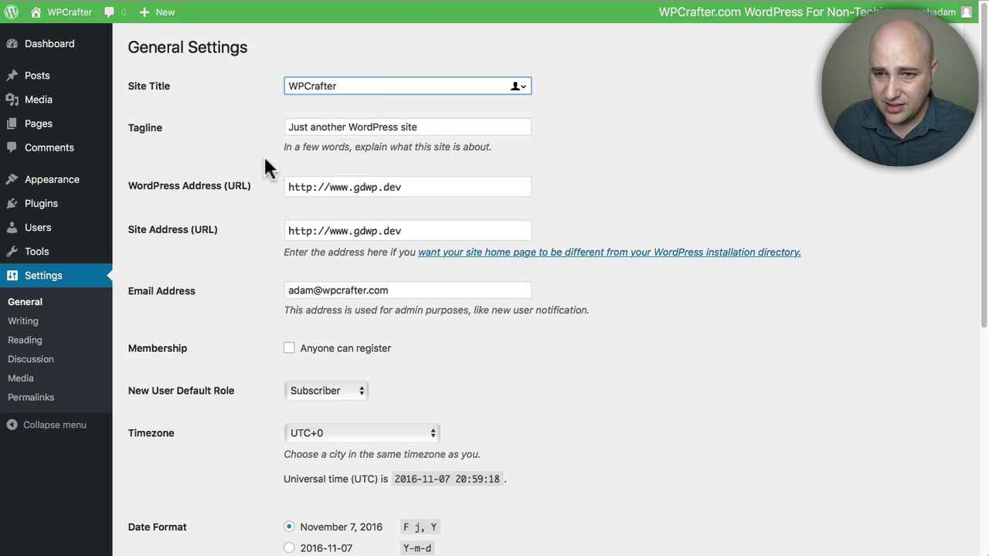
scroll(265, 164, "down", 10)
left_click(170, 485)
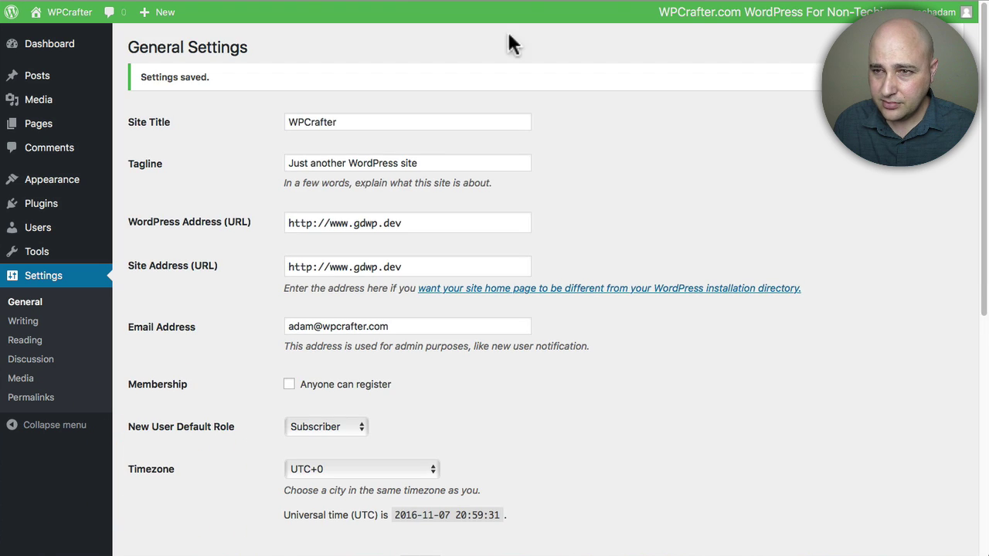
Reload the home page and examine the site name and year in the footer credit
left_click(757, 4)
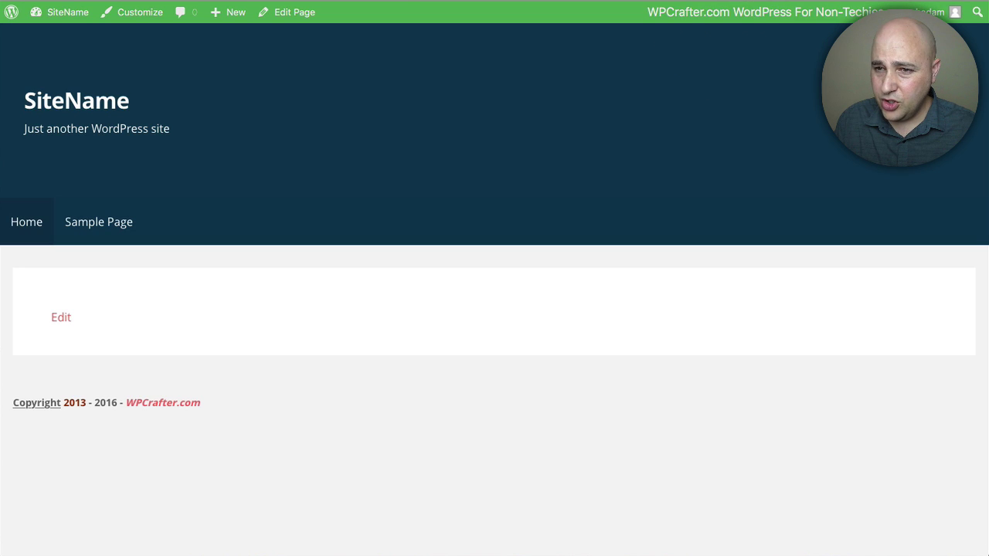
key("super+r")
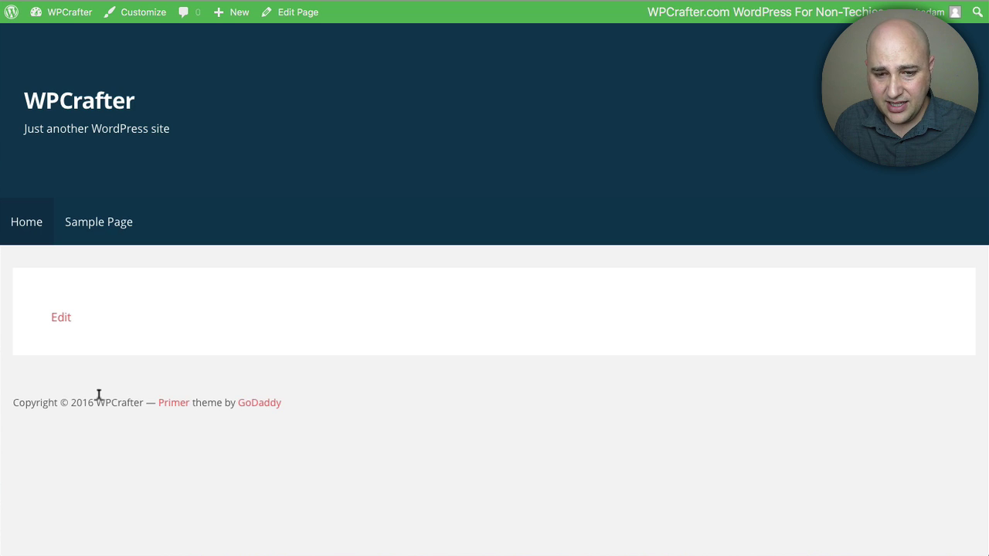
left_click_drag(96, 399, 143, 398)
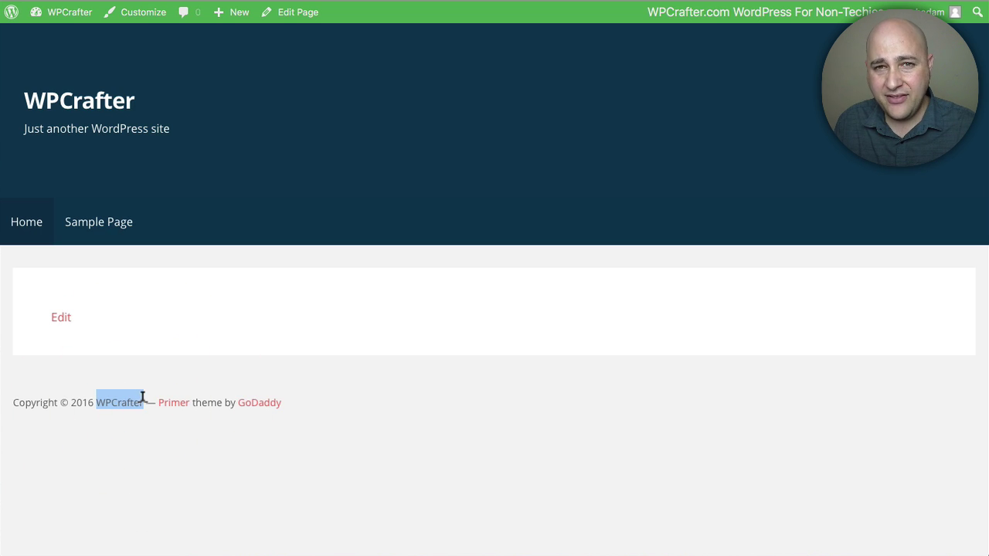
left_click_drag(72, 401, 95, 399)
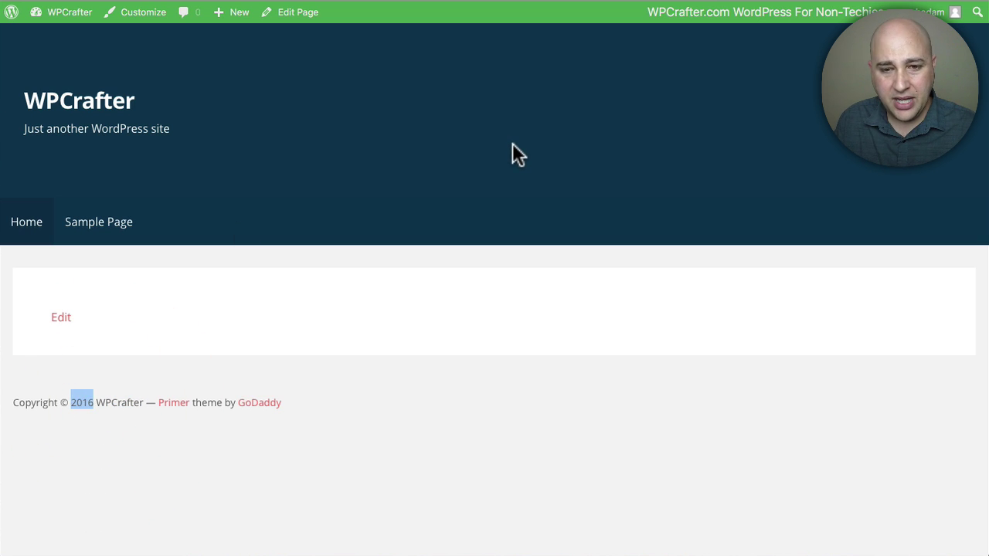
Replace "SiteName" with "WPCrafter" in the rule's Find text, save the settings and reload the home page to check the footer
left_click(323, 2)
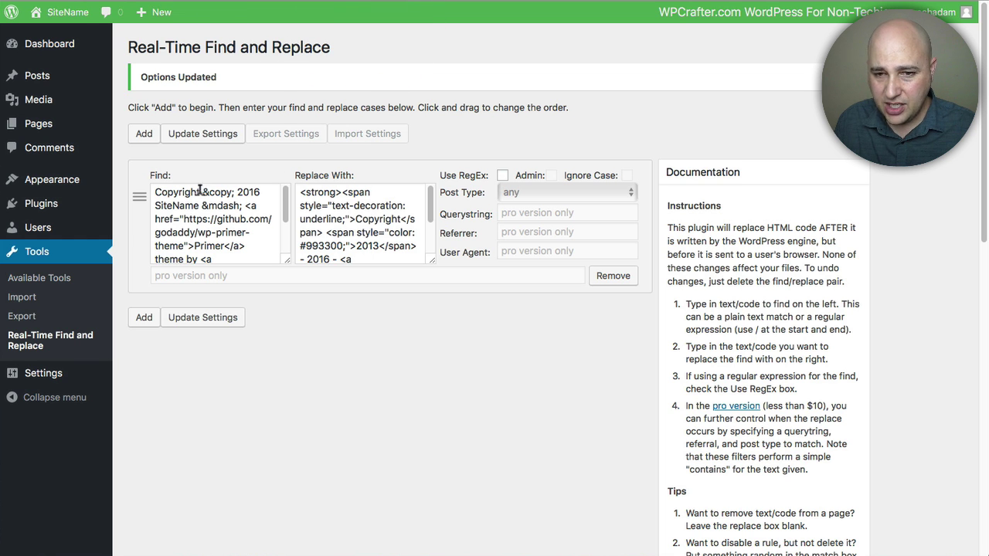
left_click_drag(156, 206, 199, 202)
type("WP")
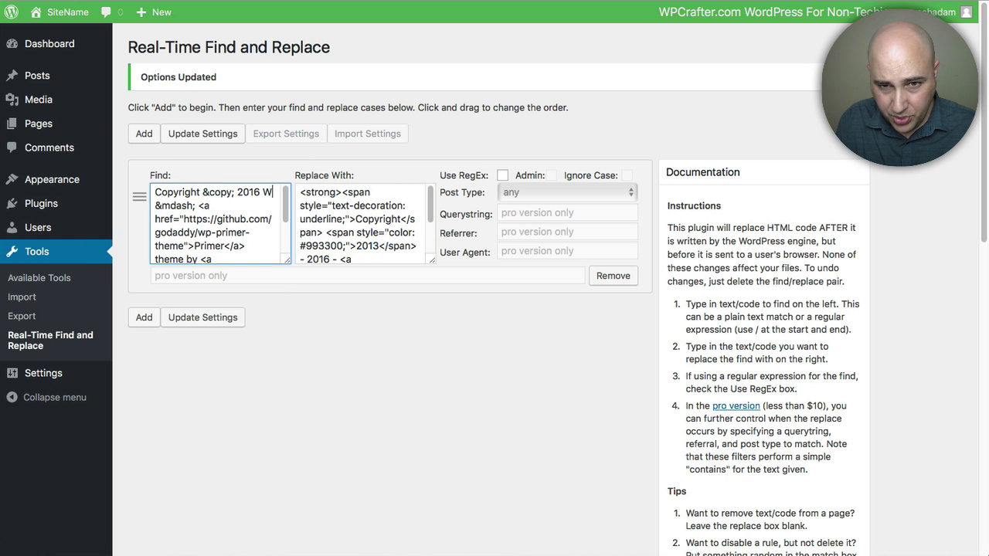
type("Crafter")
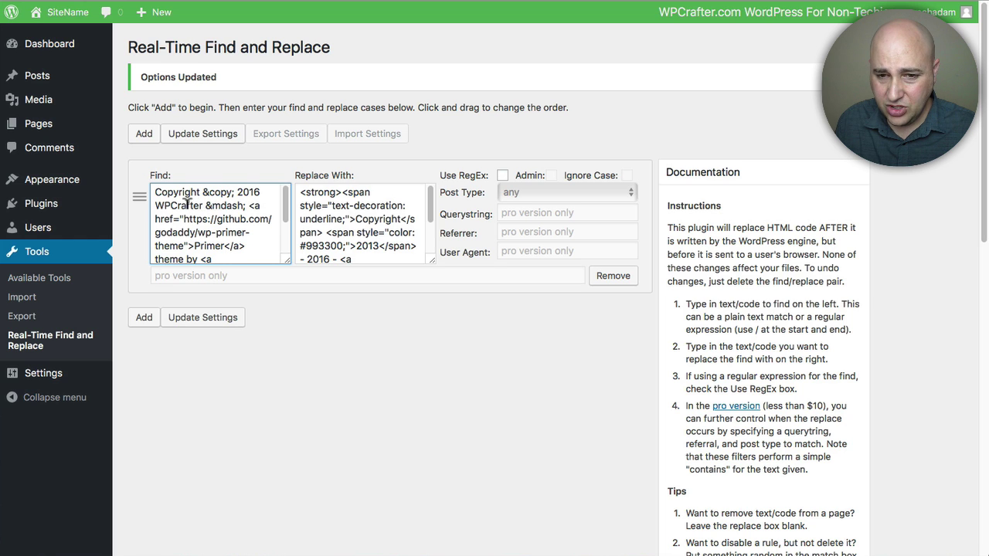
left_click(195, 316)
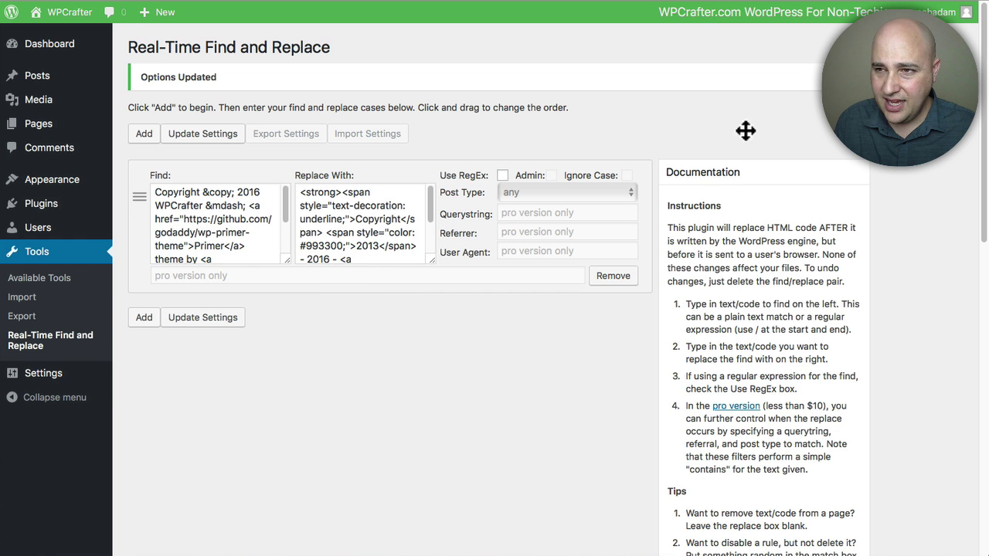
left_click(779, 4)
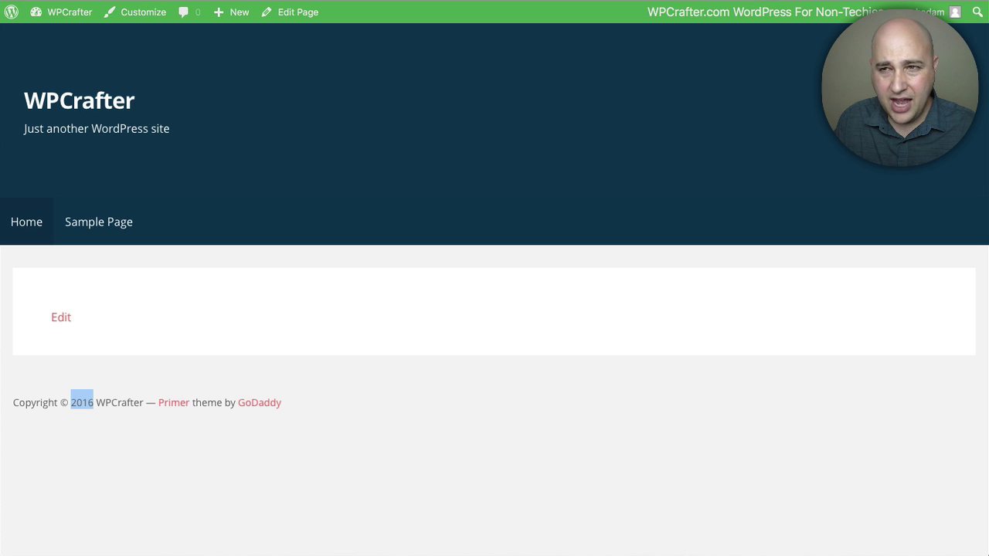
key("super+r")
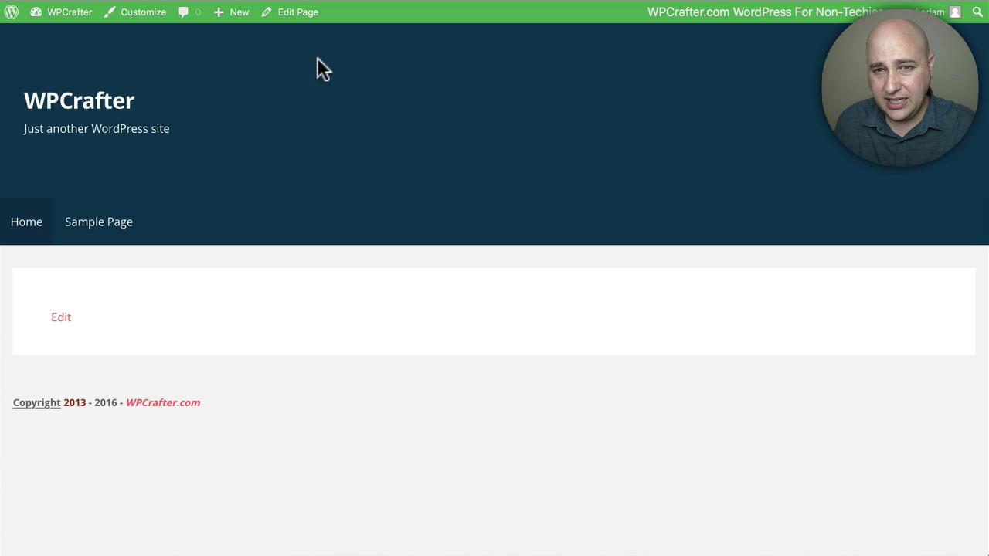
Return to the Real-Time Find and Replace rule and highlight the year in its Find text
left_click(270, 4)
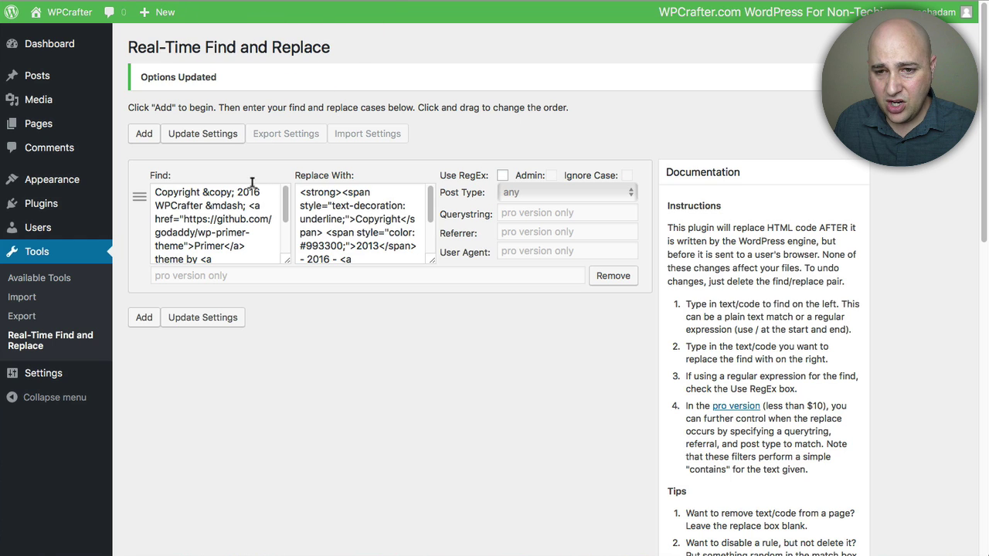
left_click_drag(238, 185, 260, 186)
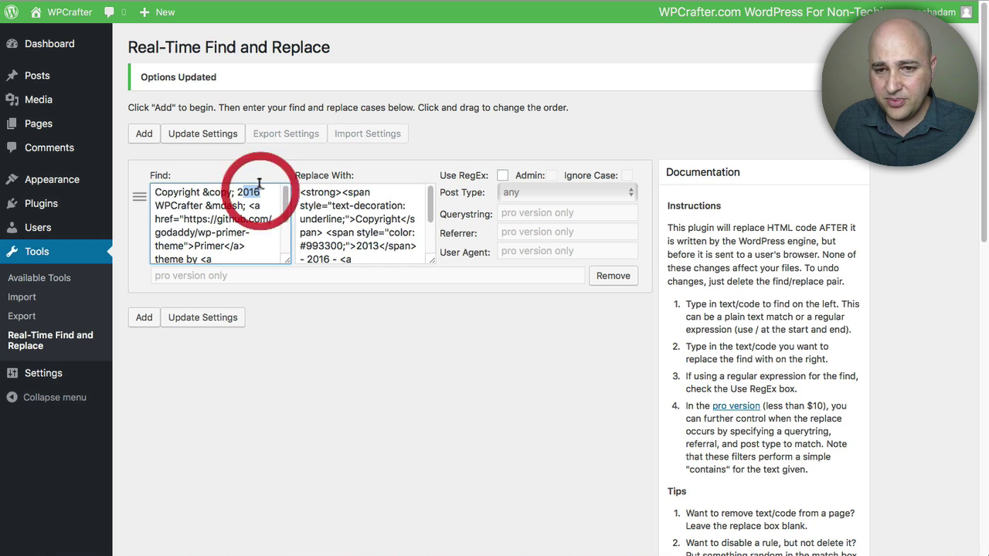